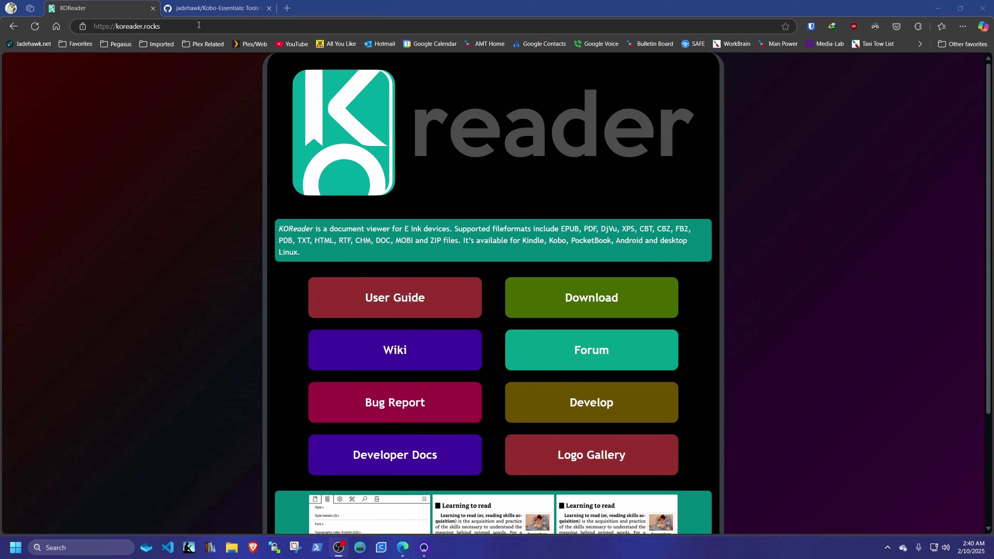
Step: From the Kobo-Essentials GitHub page, download the repository ZIP, Kobo-Essentials-main.zip (43.39 MB)
{"action": "left_click", "coordinate": [227, 12]}
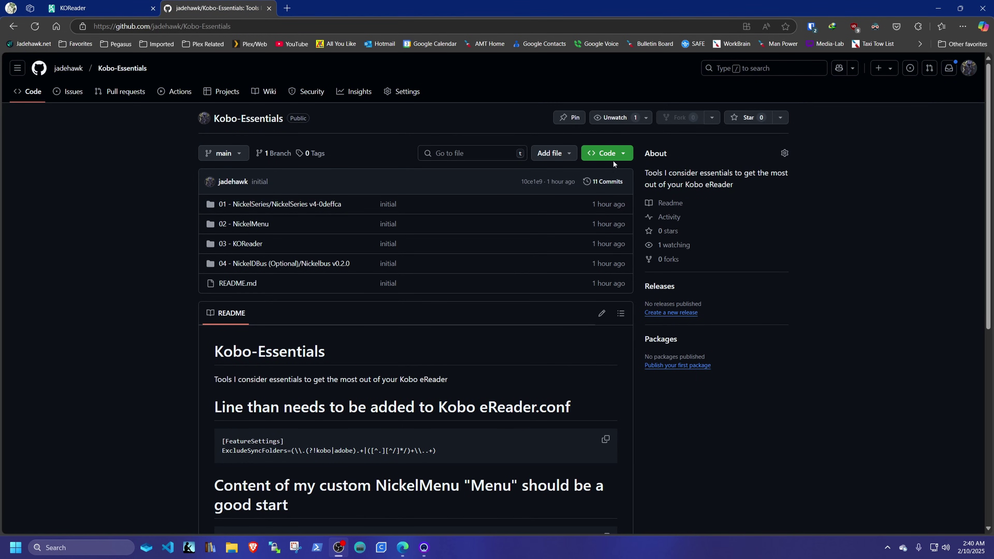
{"action": "left_click", "coordinate": [625, 154]}
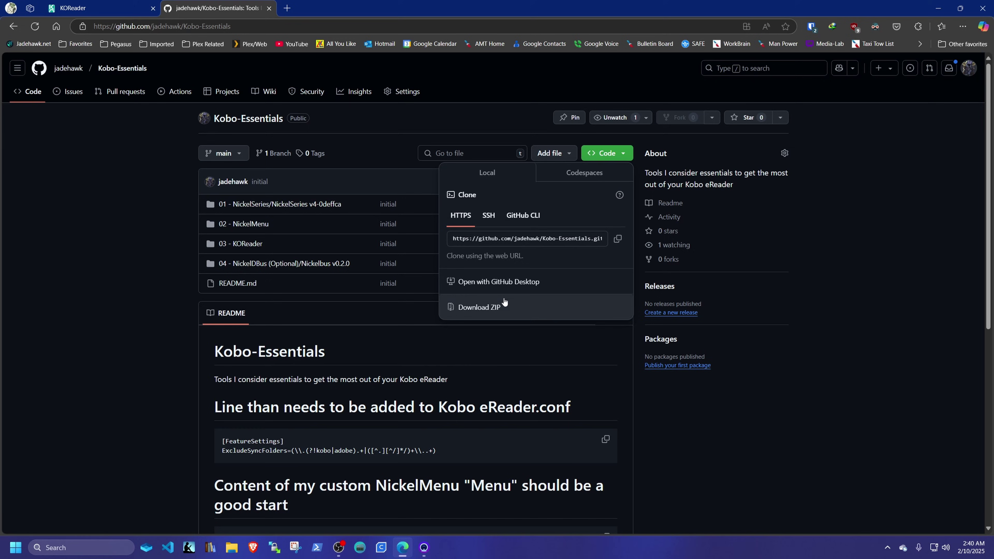
{"action": "left_click", "coordinate": [494, 309]}
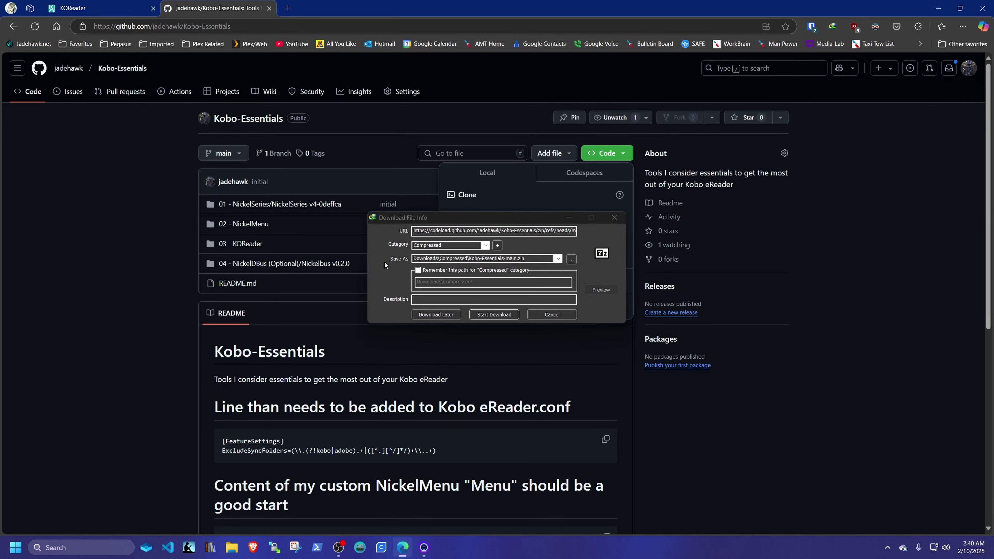
{"action": "left_click", "coordinate": [500, 315]}
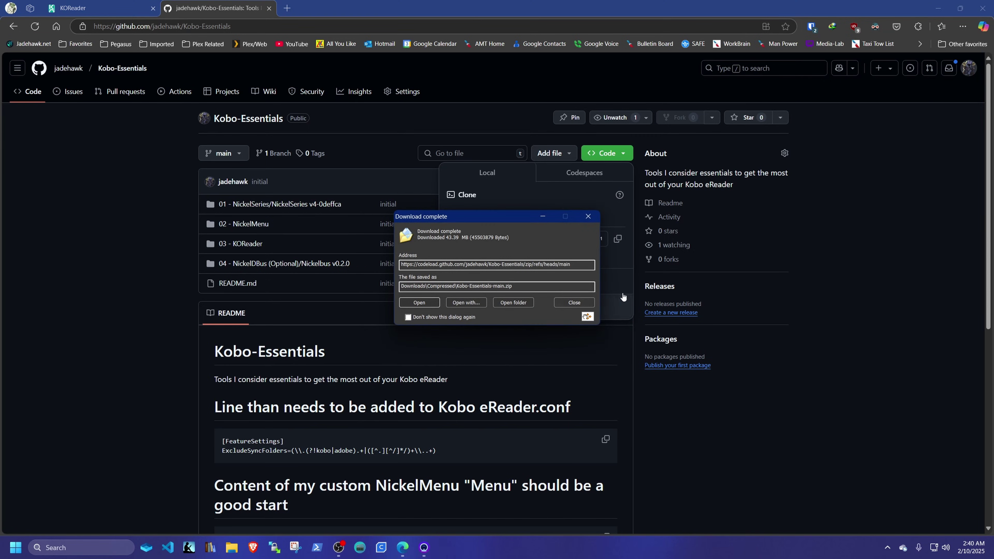
Step: Extract Kobo-Essentials-main.zip from the Downloads\Compressed folder into its suggested folder
{"action": "left_click", "coordinate": [531, 305]}
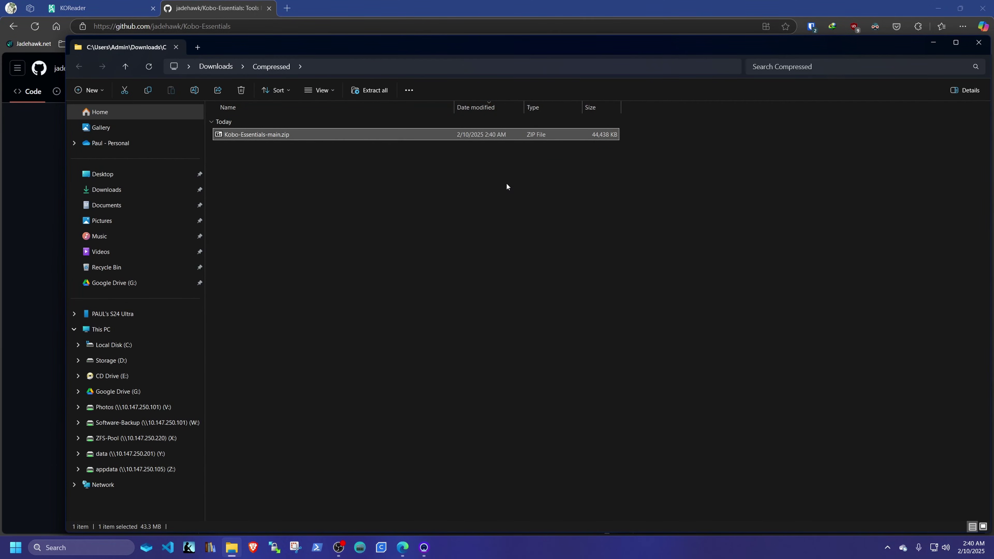
{"action": "right_click", "coordinate": [240, 134]}
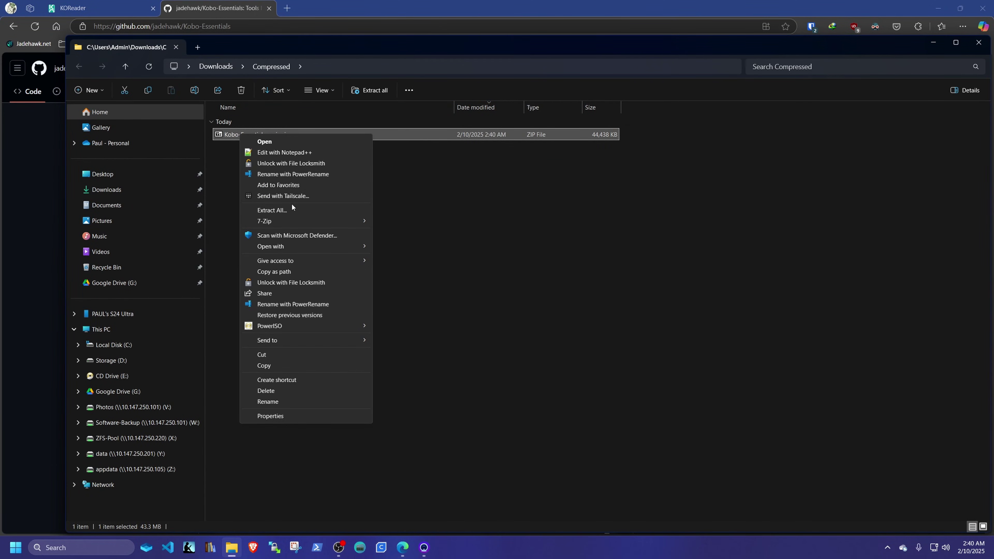
{"action": "left_click", "coordinate": [282, 211]}
{"action": "left_click", "coordinate": [574, 371]}
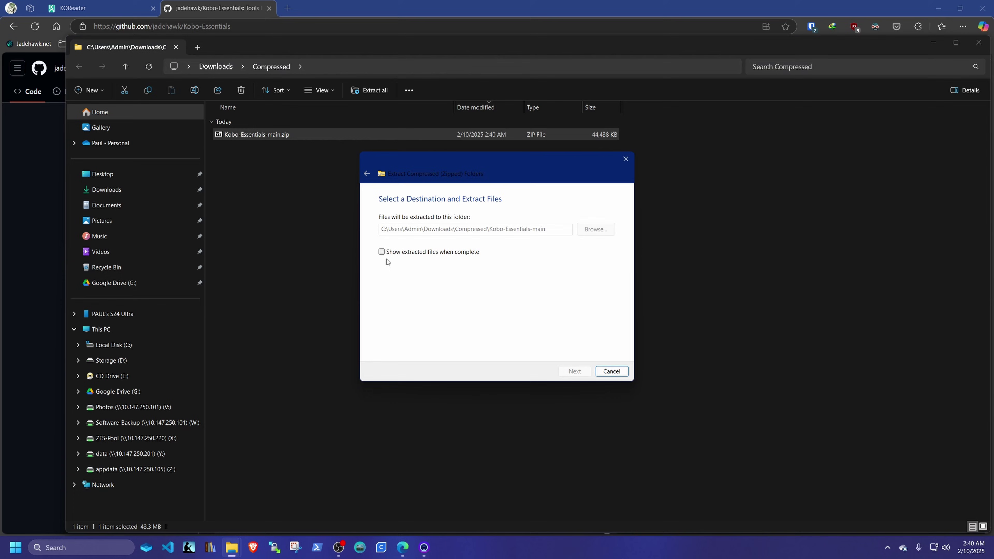
Step: Check the inner Kobo-Essentials-main folder's four tool folders and README.md, then minimize Explorer
{"action": "double_click", "coordinate": [261, 150]}
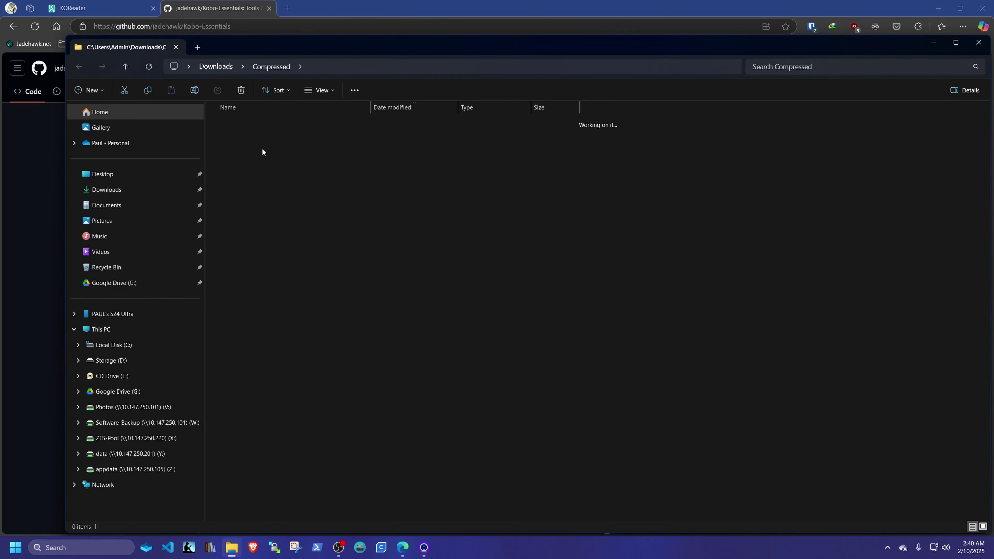
{"action": "double_click", "coordinate": [255, 137]}
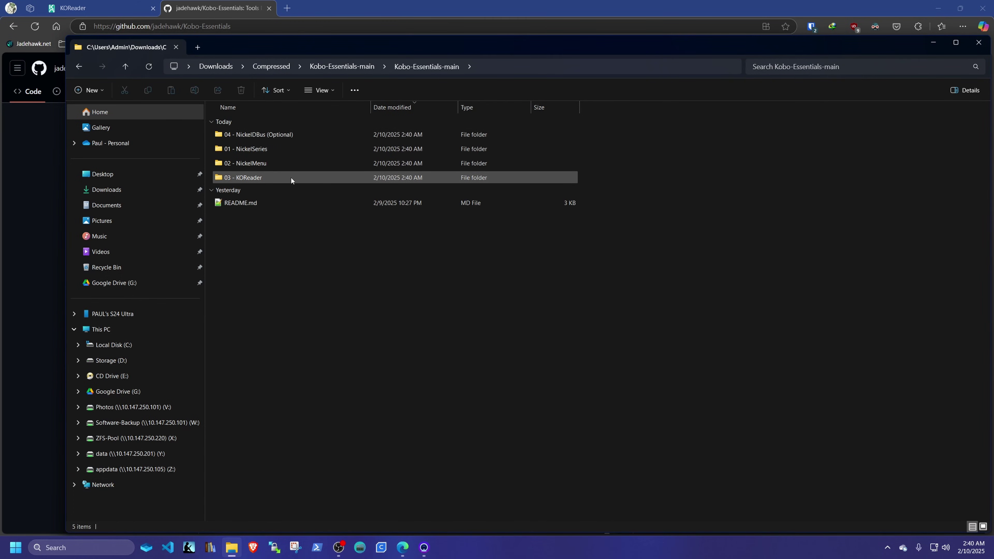
{"action": "left_click", "coordinate": [933, 42]}
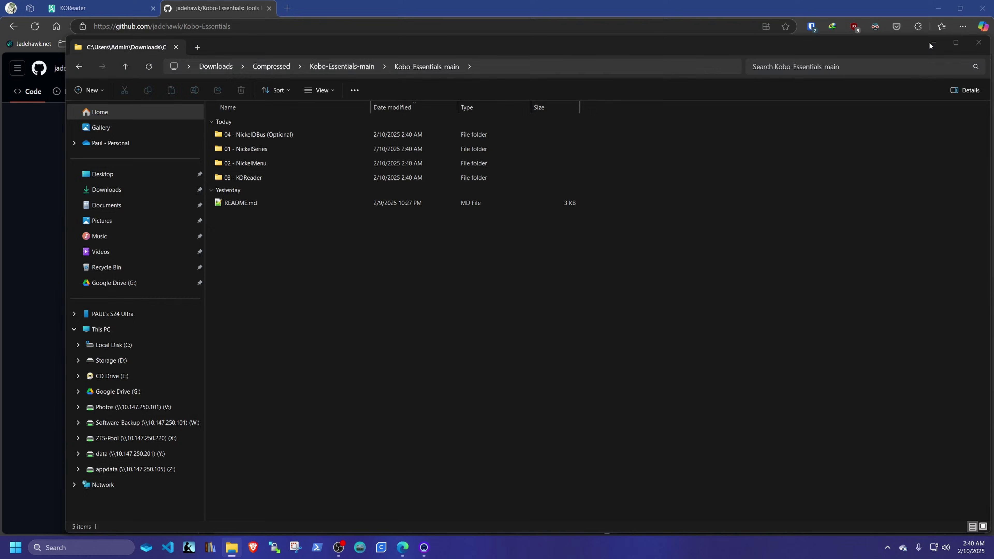
Step: Scroll down to the README and copy its ExcludeSyncFolders code line
{"action": "left_click", "coordinate": [164, 78]}
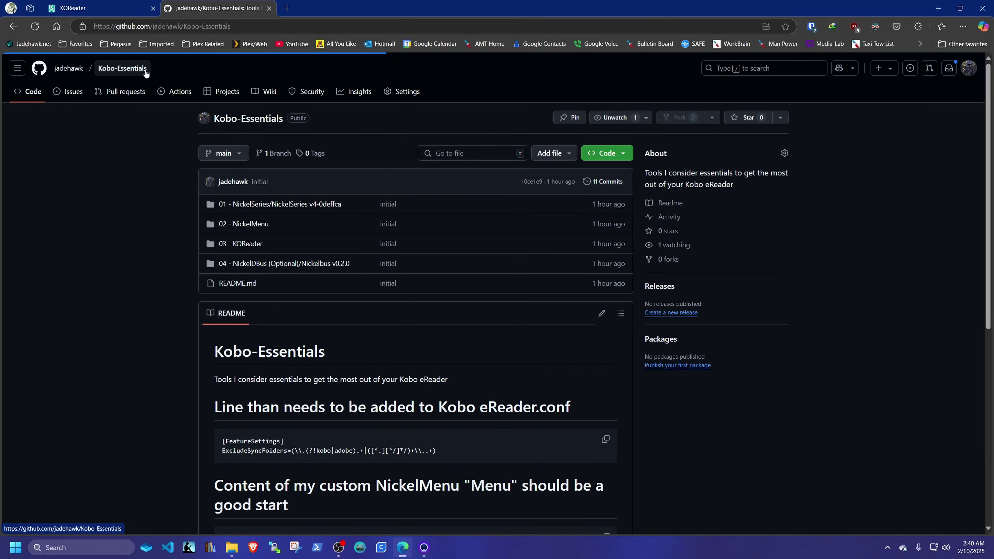
{"action": "scroll", "coordinate": [176, 247], "scroll_direction": "down", "scroll_amount": 5}
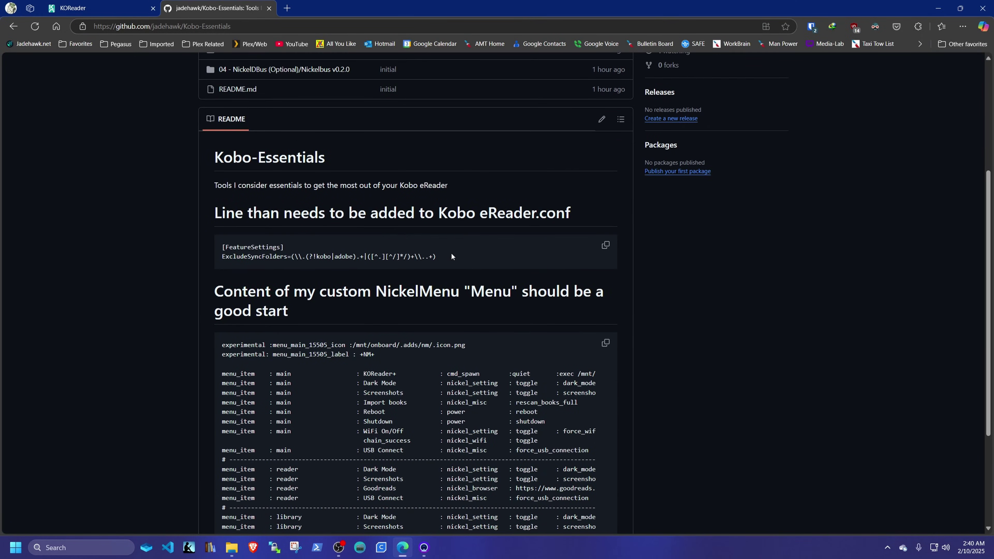
{"action": "left_click_drag", "start_coordinate": [451, 254], "coordinate": [223, 257]}
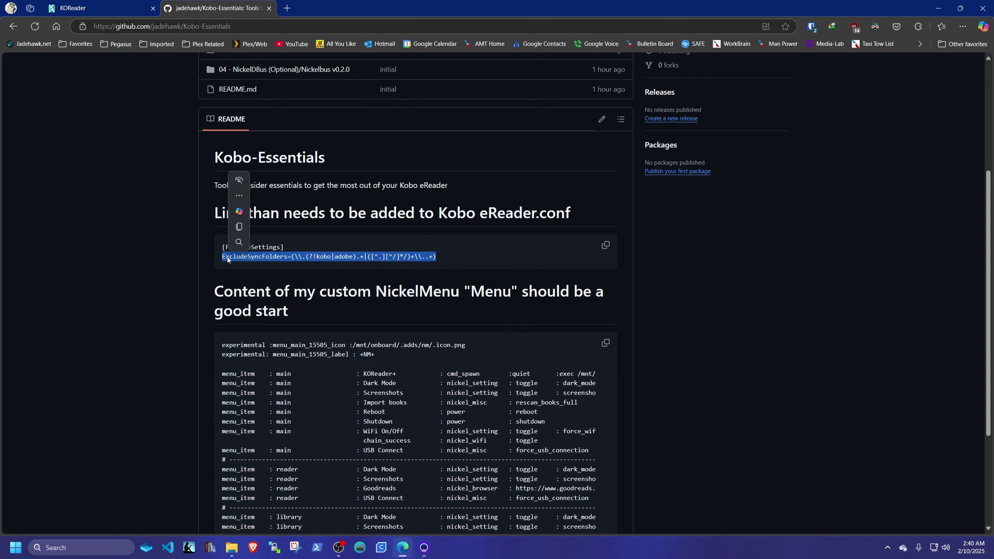
{"action": "right_click", "coordinate": [227, 258]}
{"action": "left_click", "coordinate": [253, 265]}
Step: Select the full two-line [FeatureSettings] code block for Kobo eReader.conf and copy it
{"action": "left_click_drag", "start_coordinate": [570, 213], "coordinate": [439, 214]}
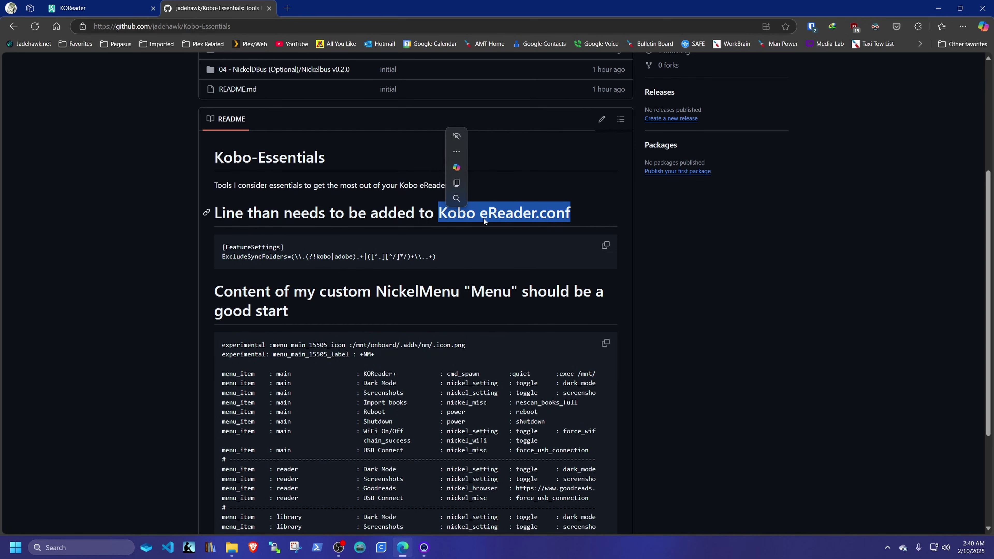
{"action": "left_click", "coordinate": [447, 253]}
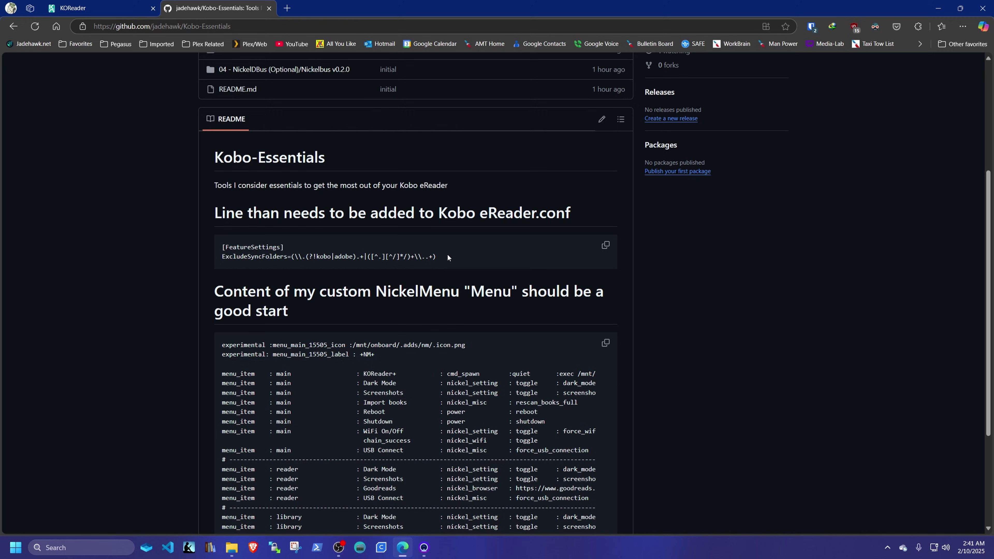
{"action": "left_click_drag", "start_coordinate": [447, 255], "coordinate": [207, 248]}
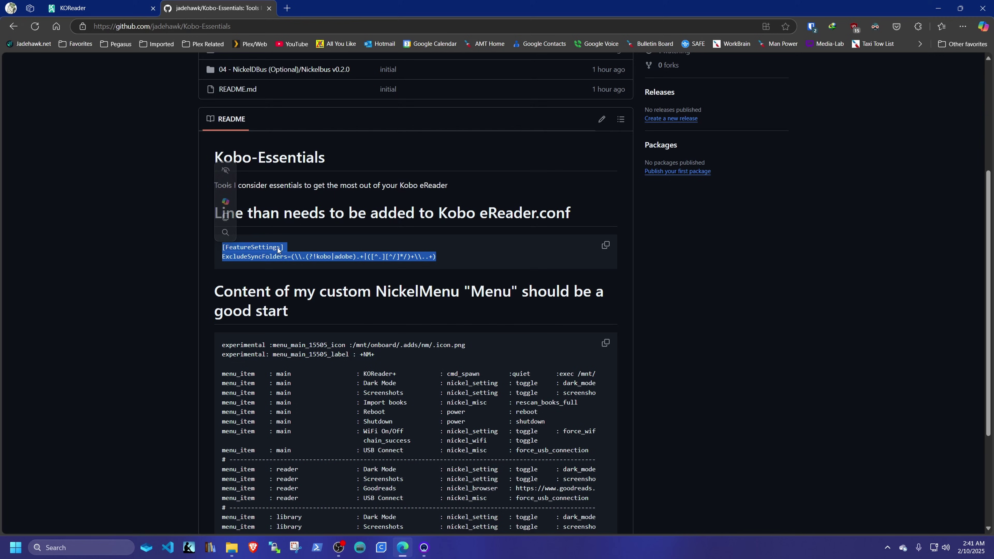
{"action": "key", "text": "ctrl+c"}
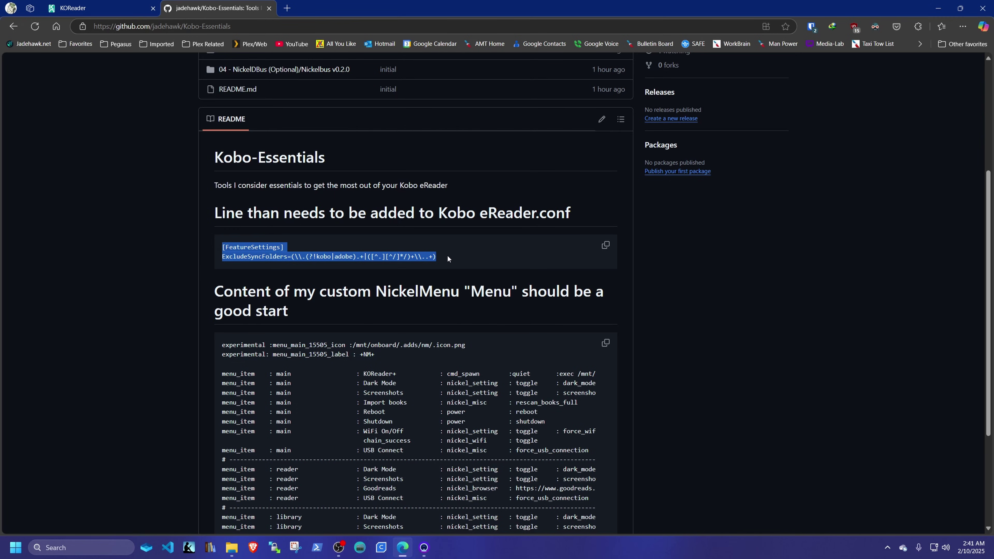
{"action": "left_click_drag", "start_coordinate": [447, 258], "coordinate": [222, 247]}
{"action": "right_click", "coordinate": [238, 248]}
{"action": "left_click", "coordinate": [270, 258]}
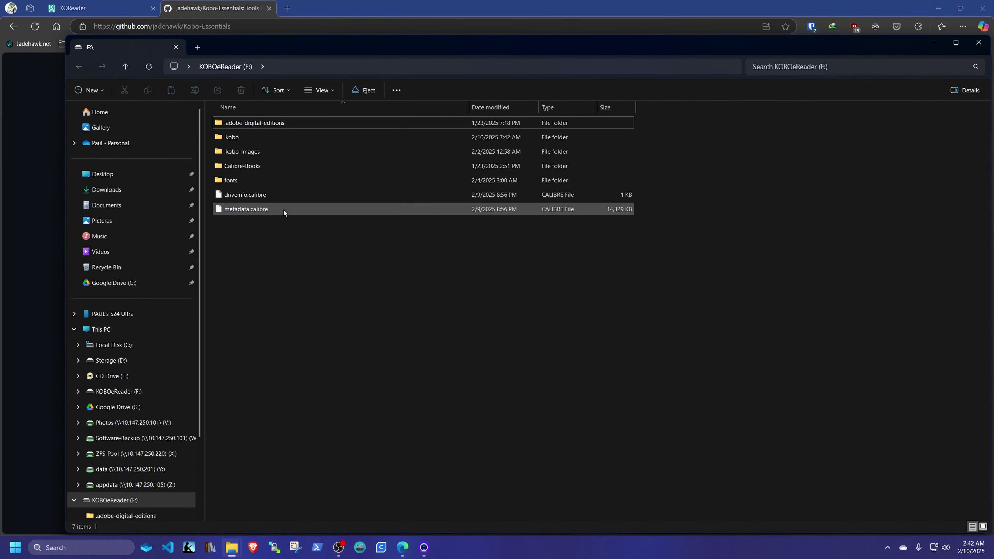
Step: On drive F:, browse into .kobo\Kobo and open Kobo eReader.conf in Notepad++
{"action": "double_click", "coordinate": [232, 138]}
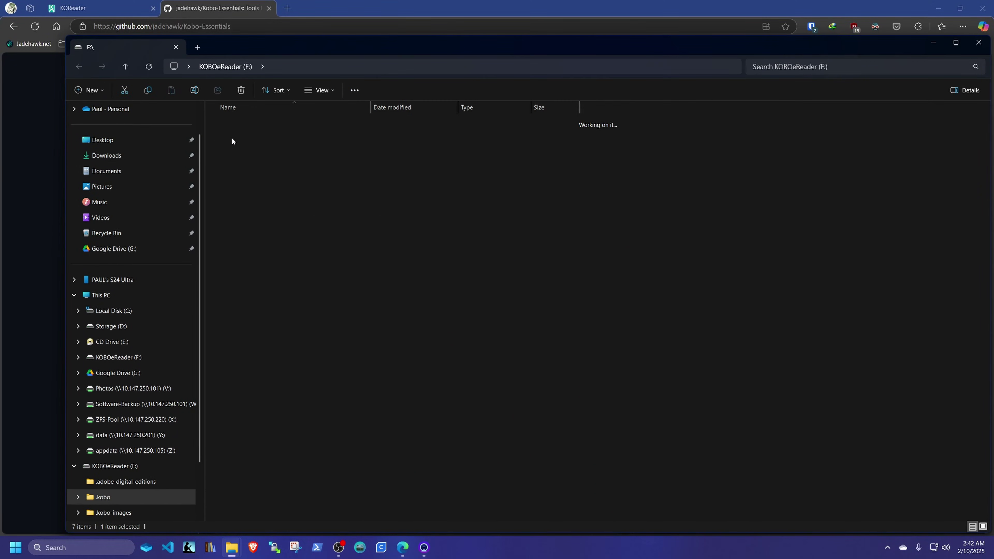
{"action": "double_click", "coordinate": [236, 252]}
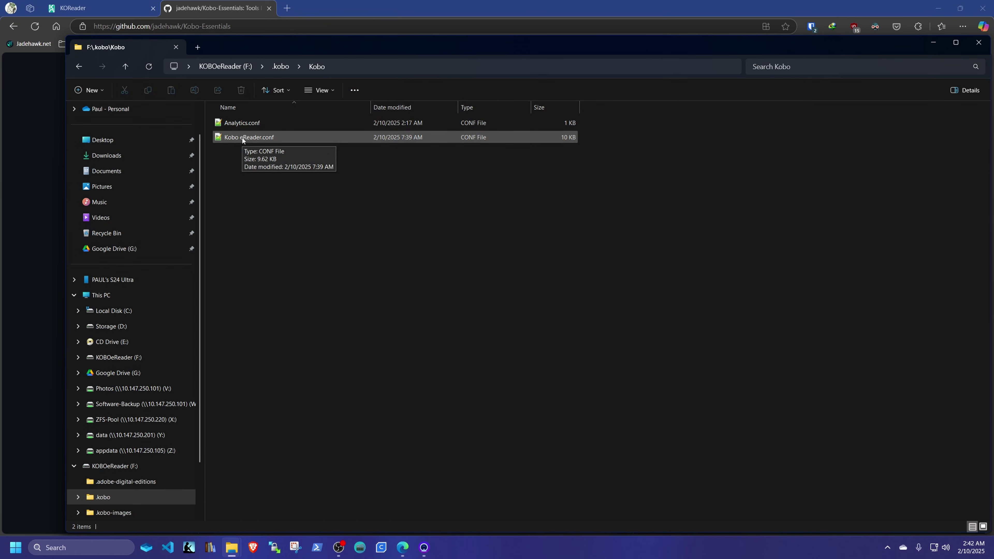
{"action": "double_click", "coordinate": [255, 138]}
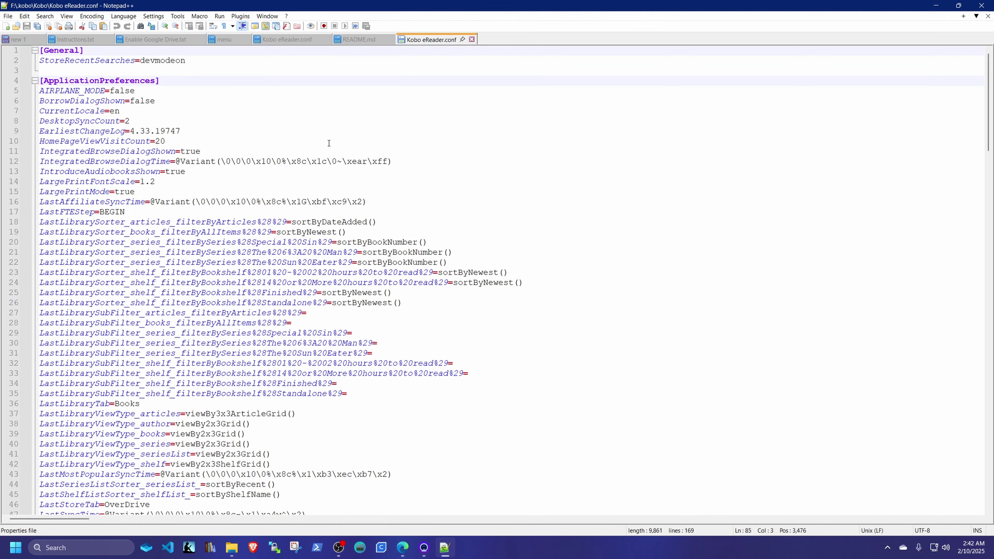
Step: Close the Kobo folder window and copy the [FeatureSettings] snippet from GitHub again
{"action": "scroll", "coordinate": [154, 128], "scroll_direction": "down", "scroll_amount": 6}
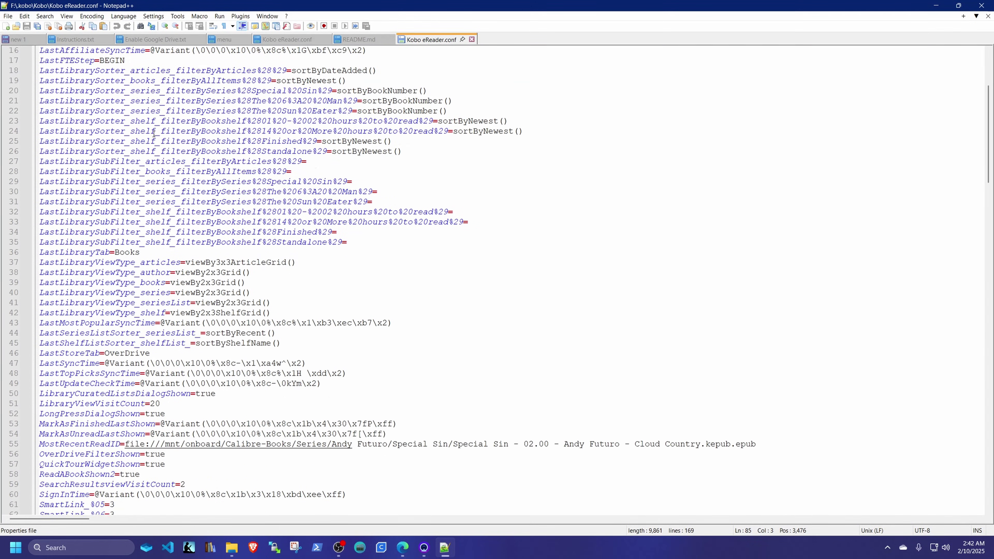
{"action": "scroll", "coordinate": [143, 52], "scroll_direction": "up", "scroll_amount": 6}
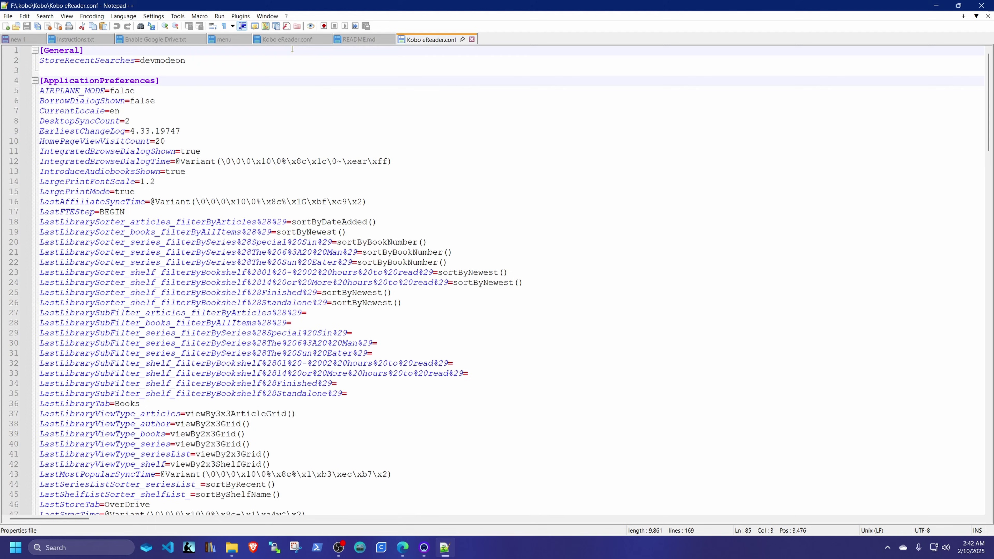
{"action": "left_click", "coordinate": [936, 6]}
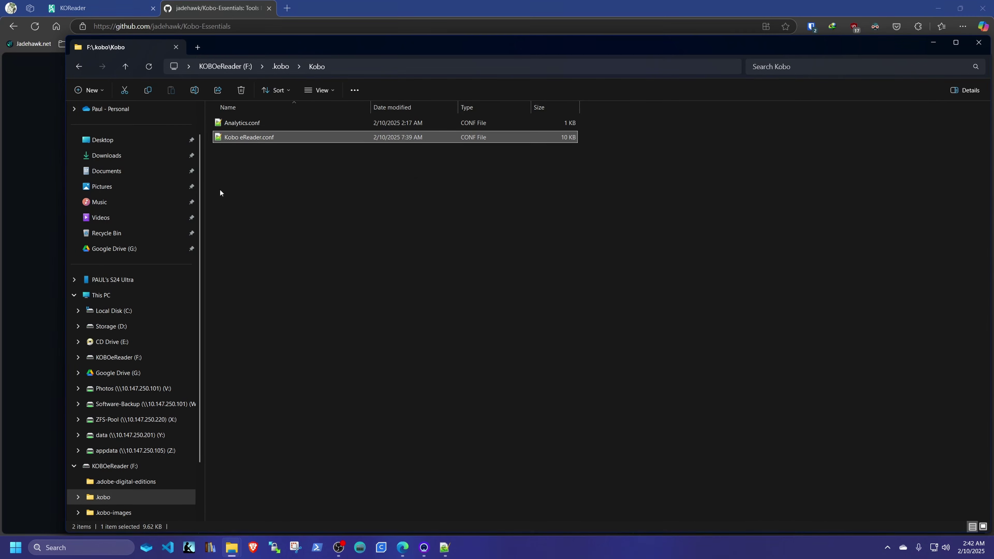
{"action": "left_click", "coordinate": [979, 42]}
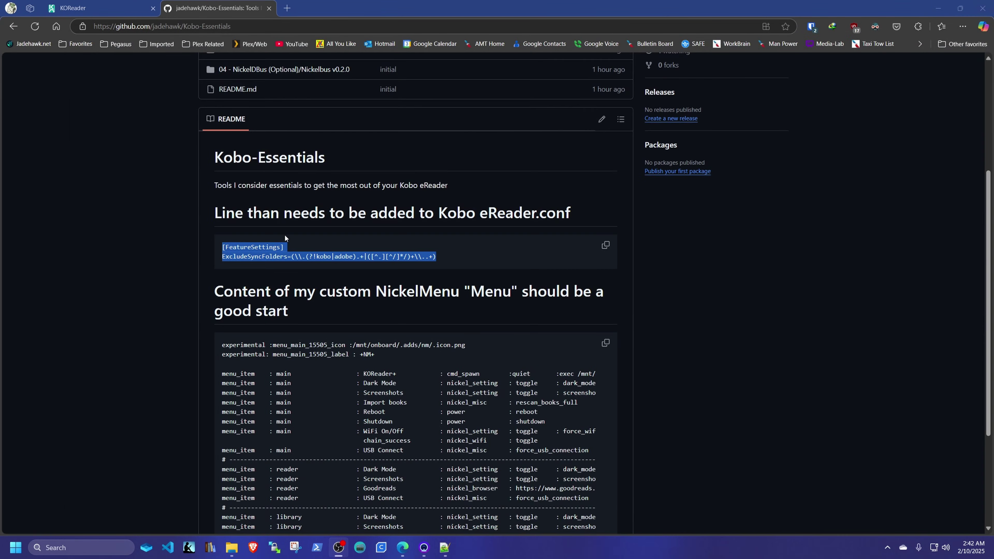
{"action": "right_click", "coordinate": [271, 243]}
{"action": "left_click", "coordinate": [302, 257]}
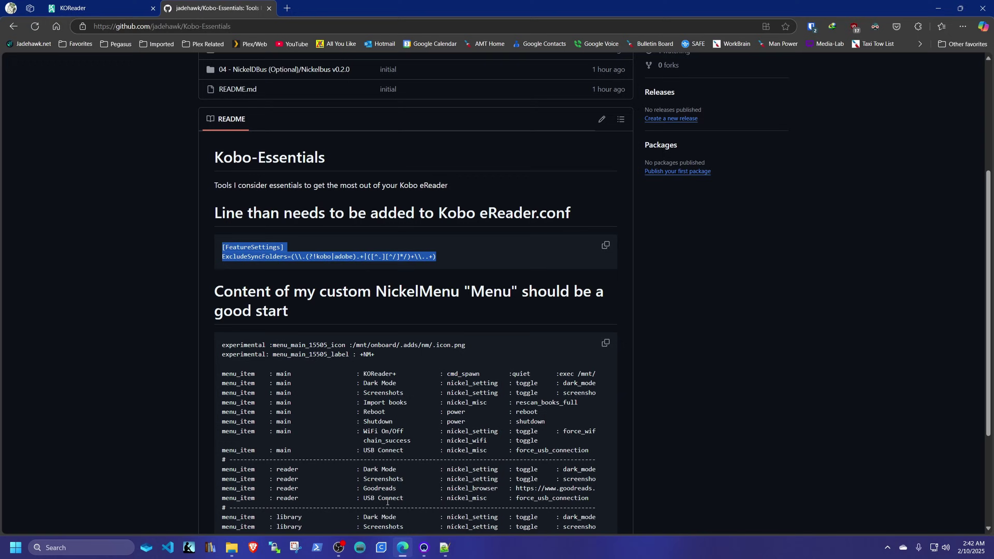
Step: Paste the [FeatureSettings] ExcludeSyncFolders lines above [General] in Kobo eReader.conf and save
{"action": "left_click", "coordinate": [444, 548]}
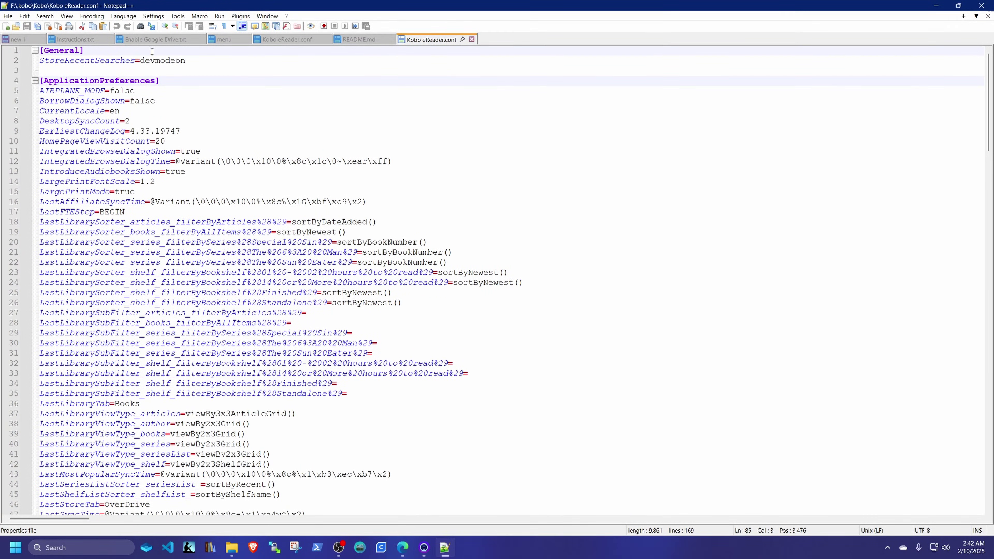
{"action": "left_click", "coordinate": [88, 50]}
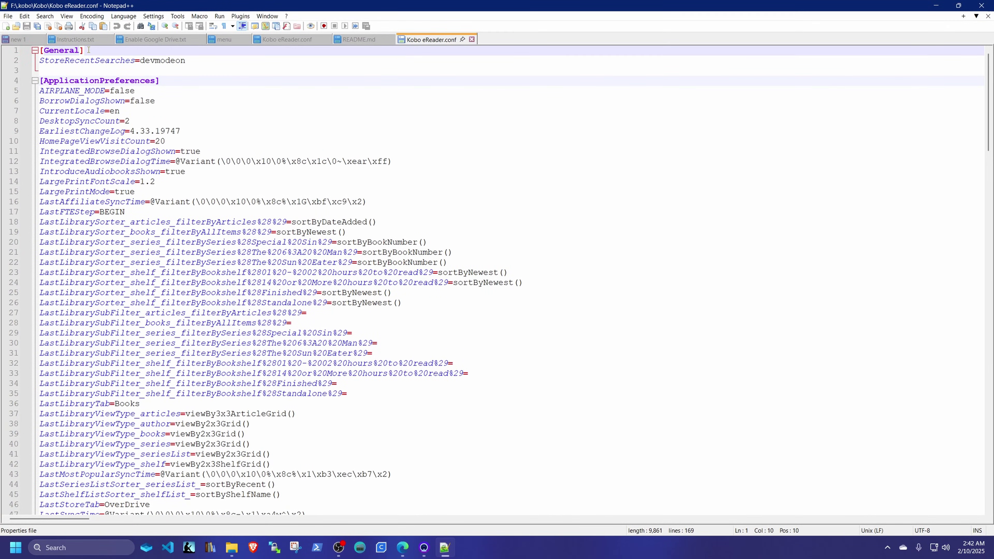
{"action": "key", "text": "Left"}
{"action": "key", "text": "Return"}
{"action": "key", "text": "Return"}
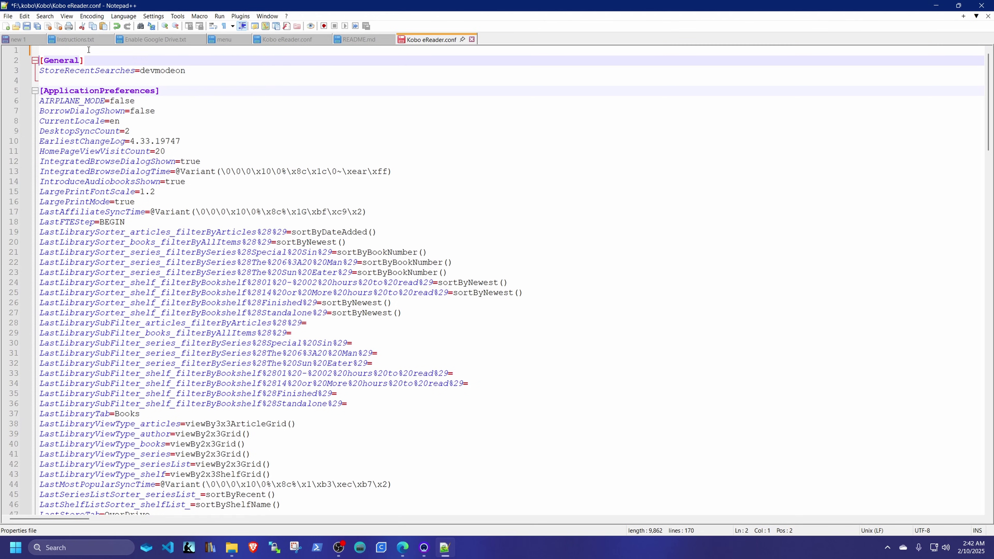
{"action": "key", "text": "Up"}
{"action": "key", "text": "Up"}
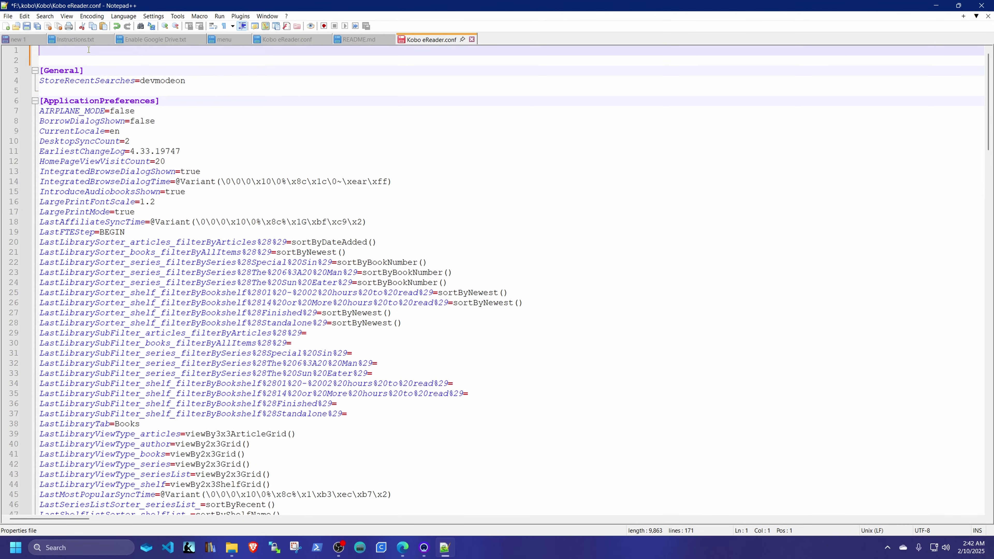
{"action": "key", "text": "ctrl+v"}
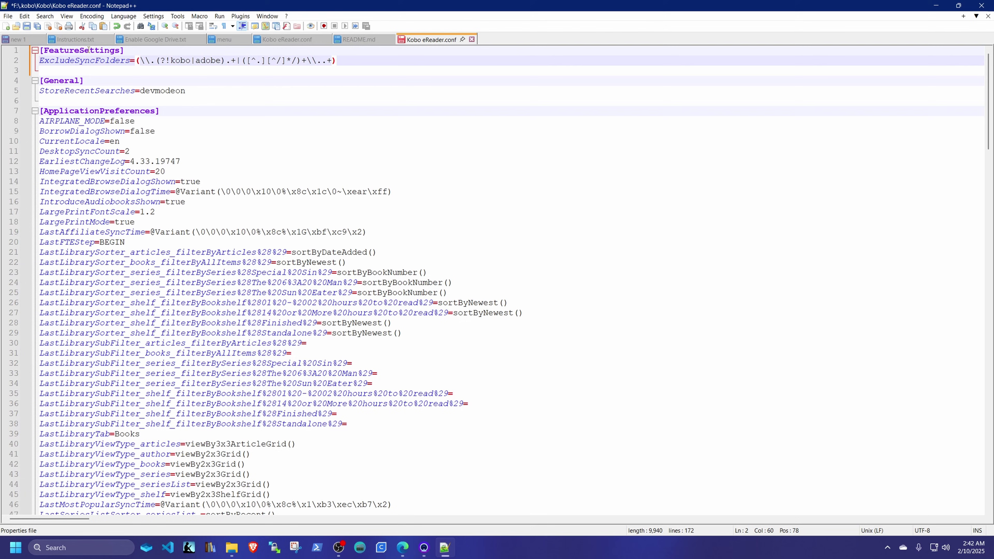
{"action": "left_click", "coordinate": [27, 25]}
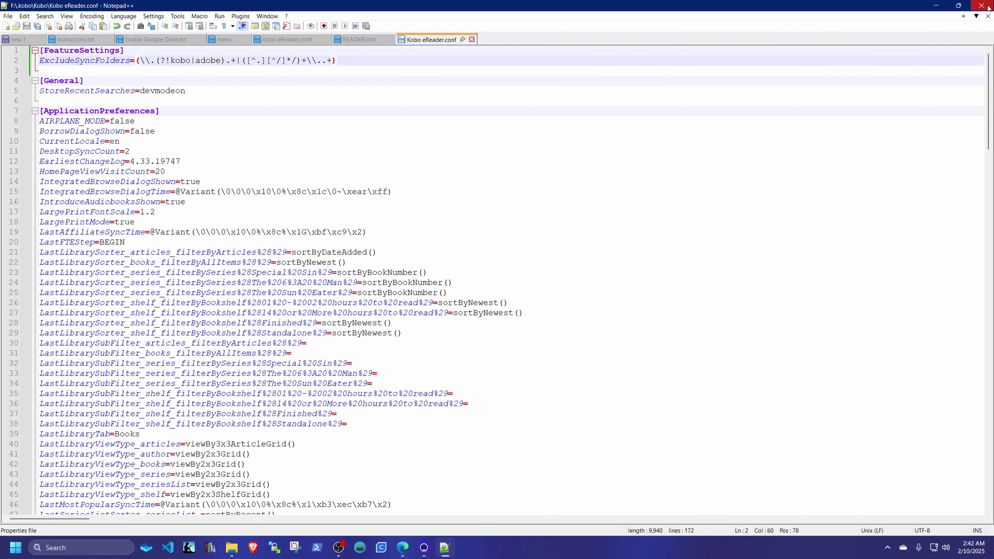
Step: Close Notepad++ and eject KOBOeReader (F:) from File Explorer's navigation pane
{"action": "left_click", "coordinate": [974, 8]}
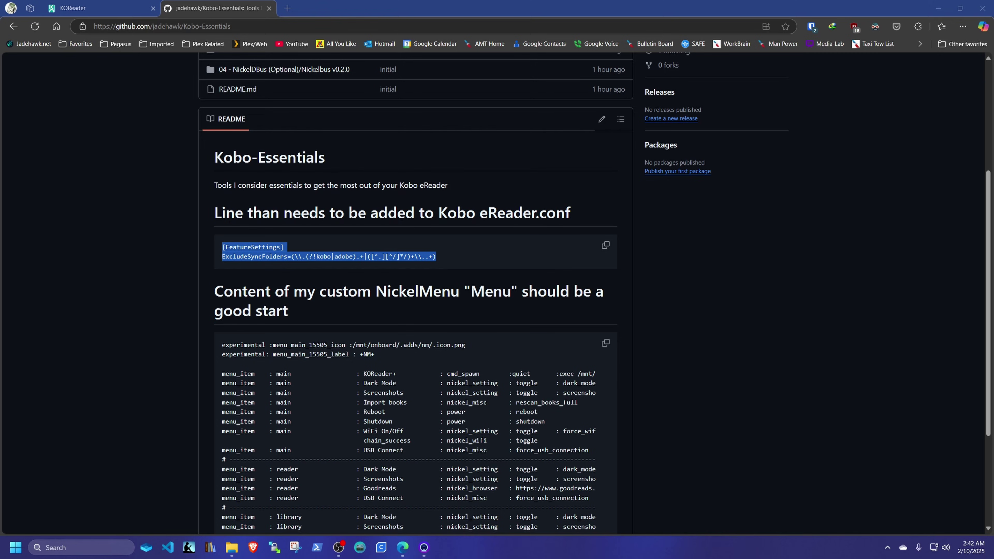
{"action": "key", "text": "alt+Tab"}
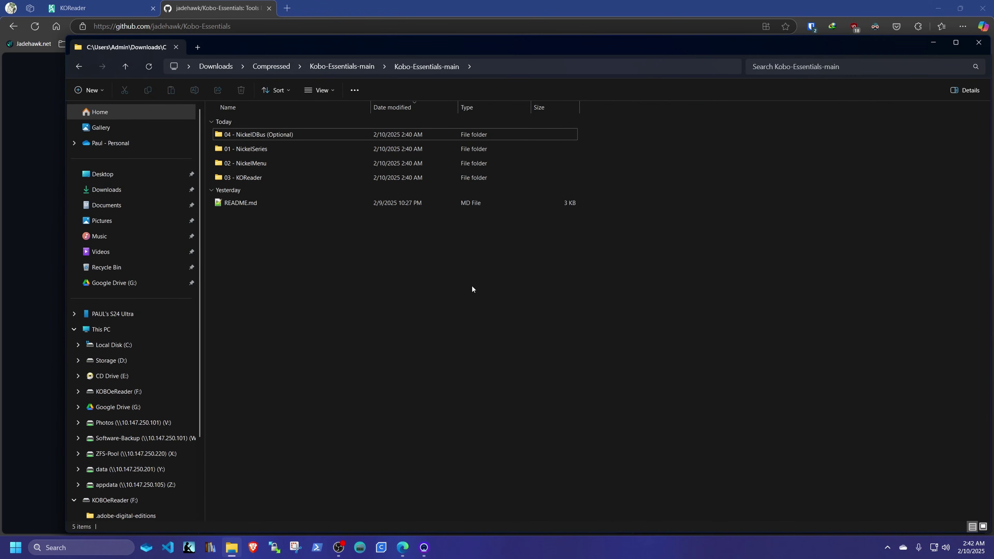
{"action": "left_click", "coordinate": [130, 391]}
{"action": "right_click", "coordinate": [130, 391]}
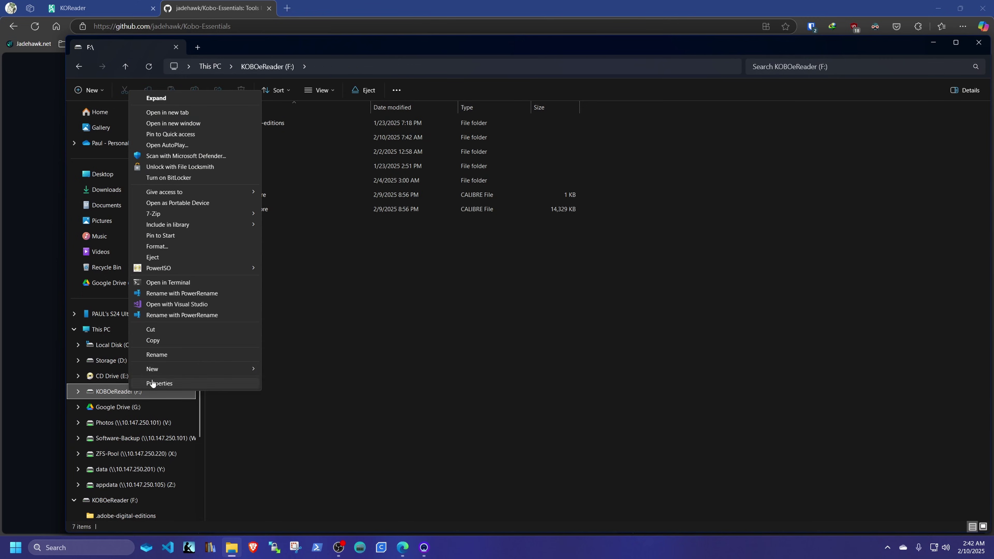
{"action": "left_click", "coordinate": [168, 258]}
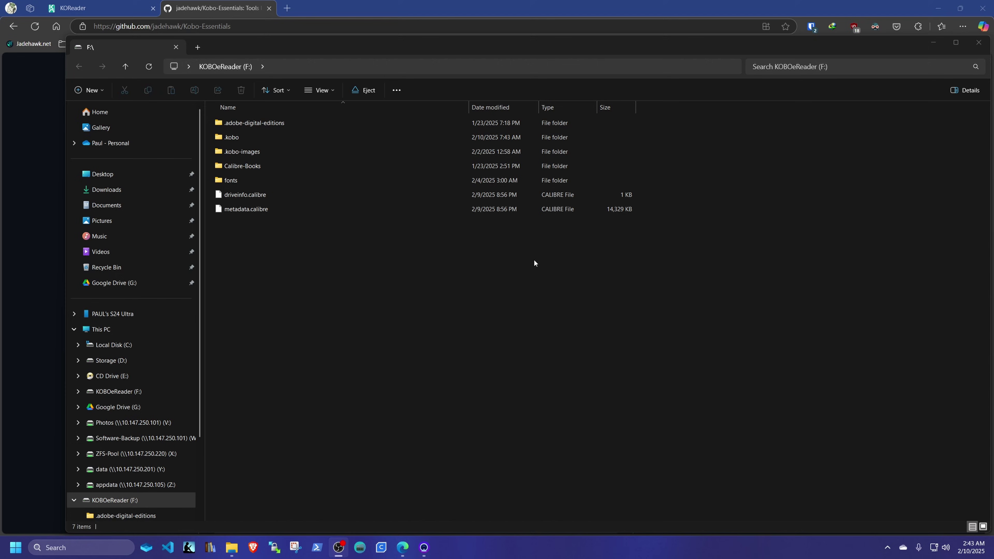
Step: Go to Downloads\Compressed\Kobo-Essentials-main\Kobo-Essentials-main\02 - NickelMenu
{"action": "left_click_drag", "start_coordinate": [891, 48], "coordinate": [891, 44]}
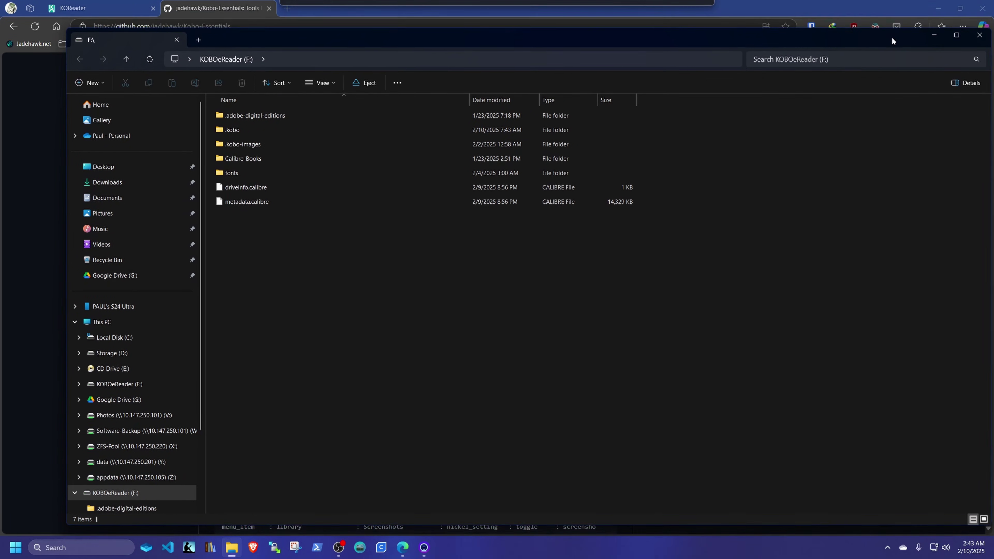
{"action": "left_click_drag", "start_coordinate": [405, 50], "coordinate": [724, 104]}
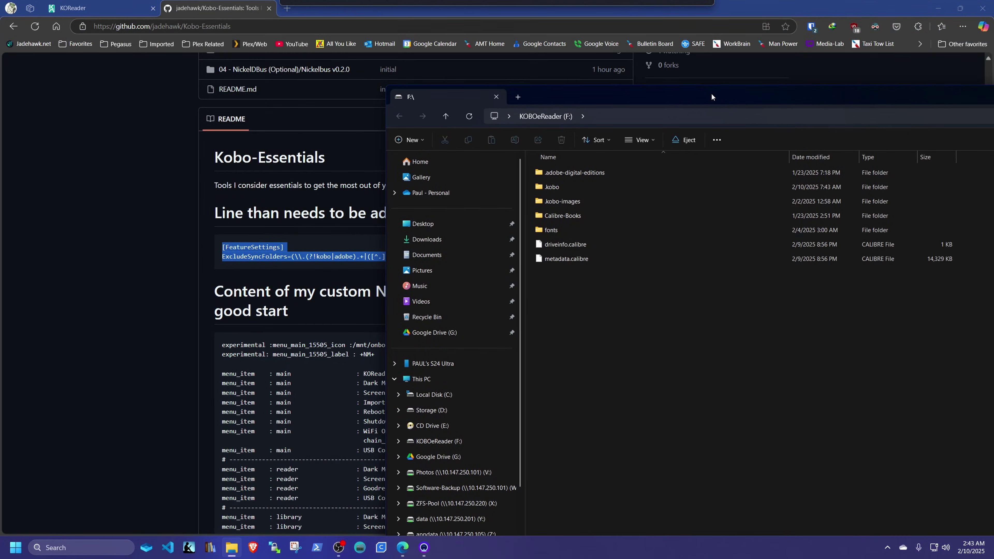
{"action": "left_click", "coordinate": [432, 239]}
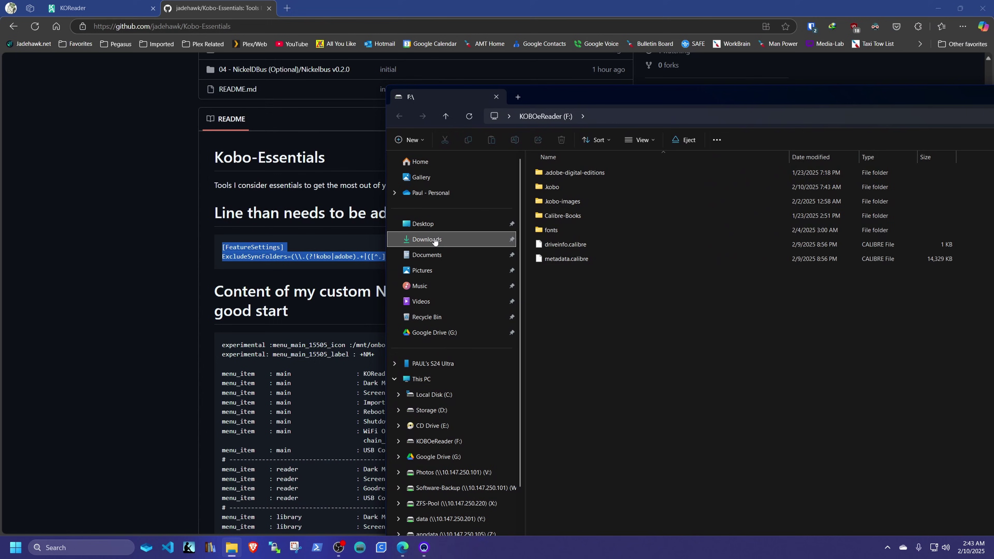
{"action": "double_click", "coordinate": [573, 184]}
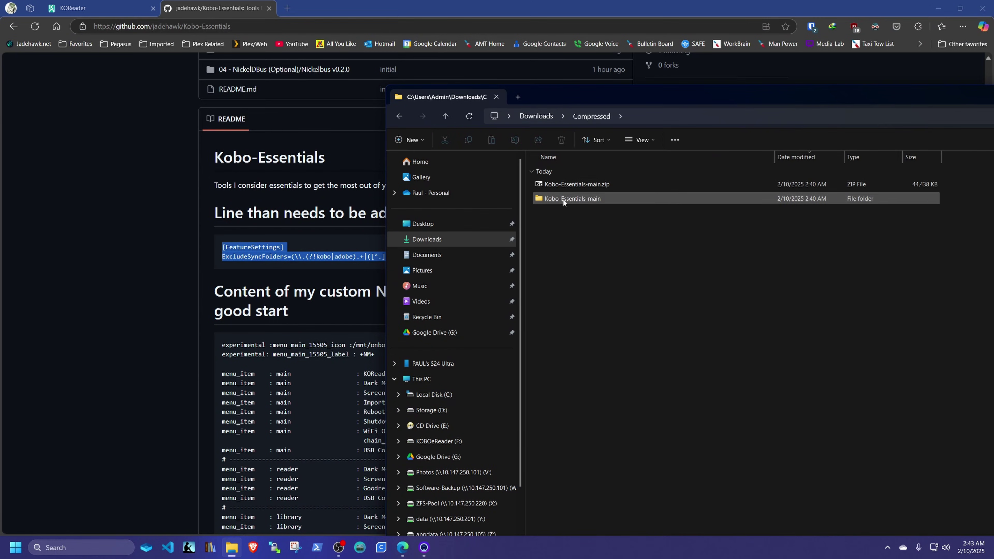
{"action": "double_click", "coordinate": [563, 199]}
{"action": "double_click", "coordinate": [562, 184]}
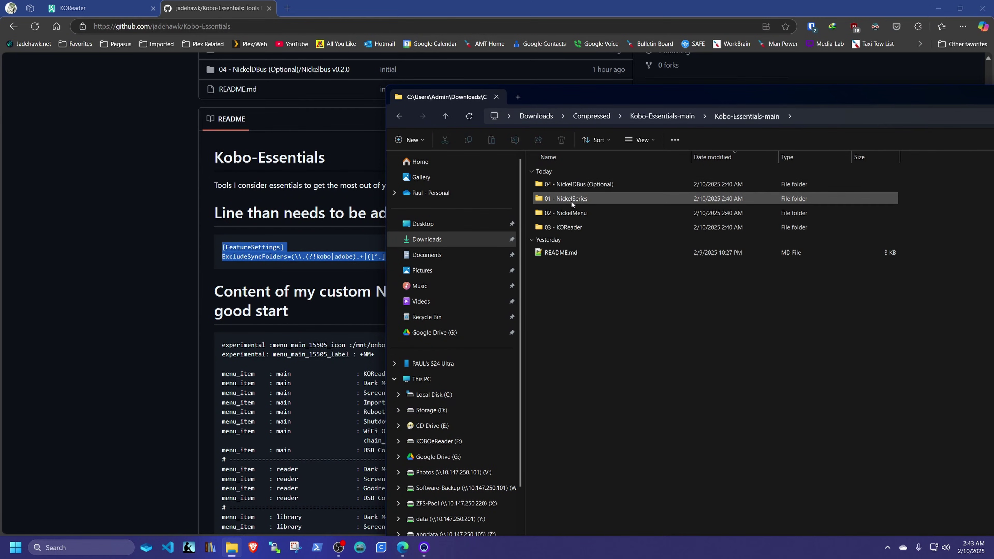
{"action": "double_click", "coordinate": [558, 213]}
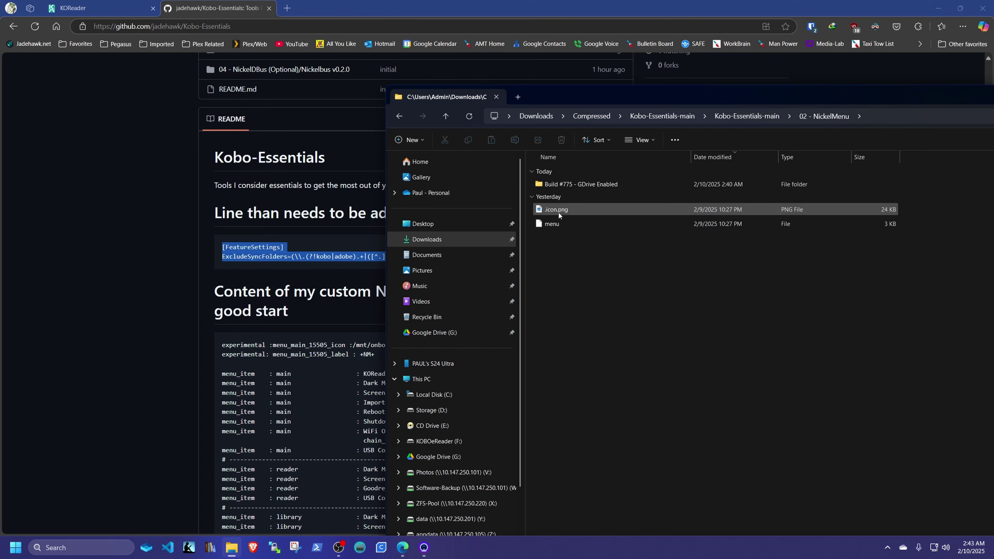
Step: Copy KoboRoot.tgz from the Build #775 - GDrive Enabled\NickelMenu folder
{"action": "left_click_drag", "start_coordinate": [635, 94], "coordinate": [357, 71]}
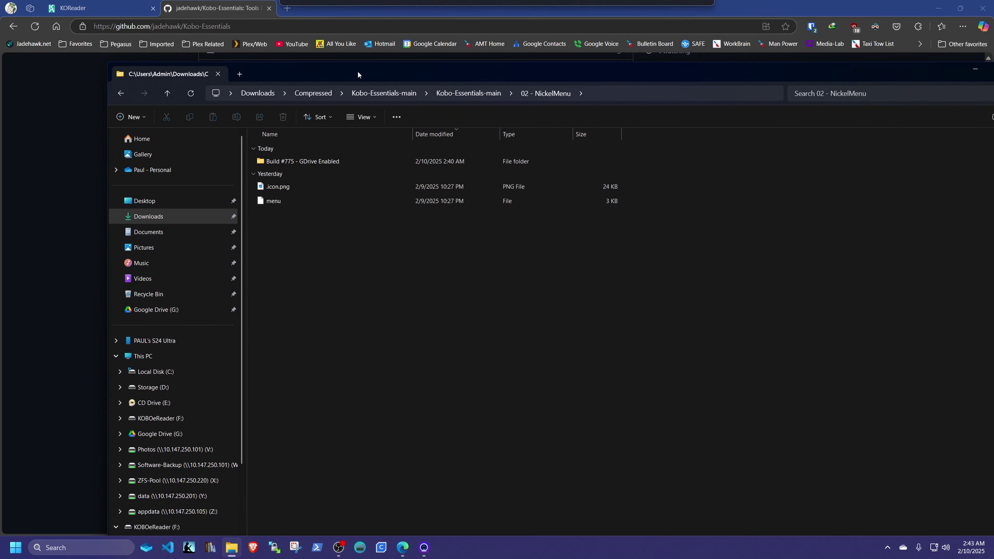
{"action": "double_click", "coordinate": [287, 161]}
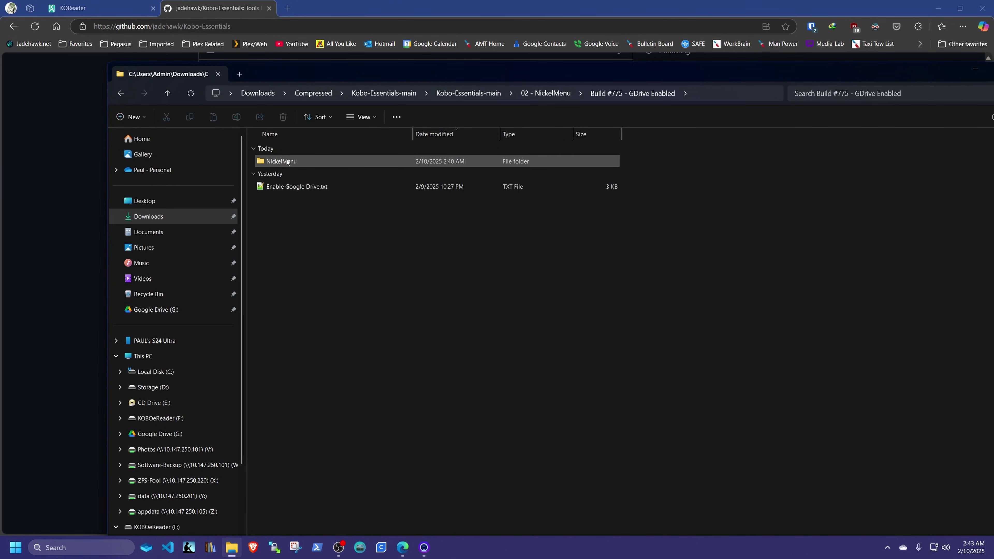
{"action": "double_click", "coordinate": [285, 164]}
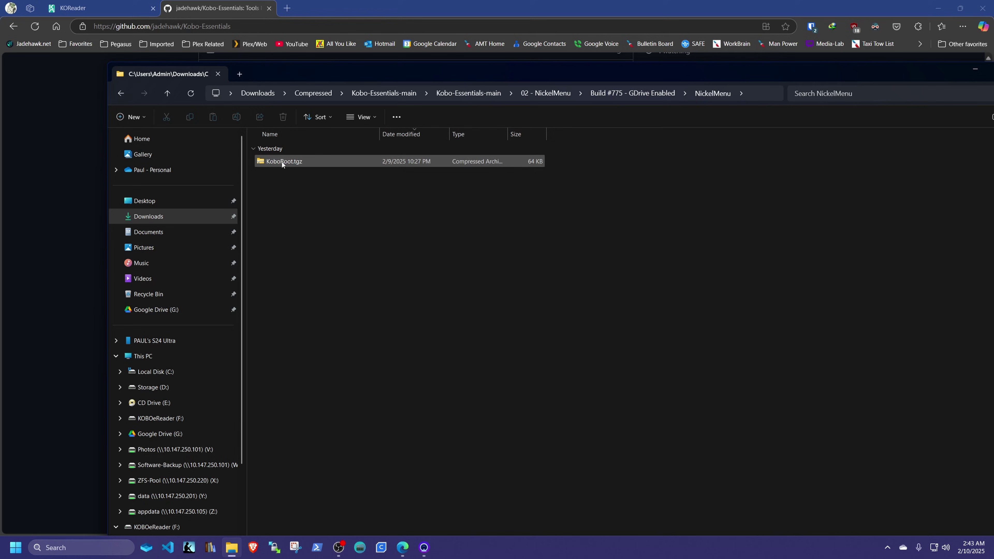
{"action": "left_click", "coordinate": [270, 164]}
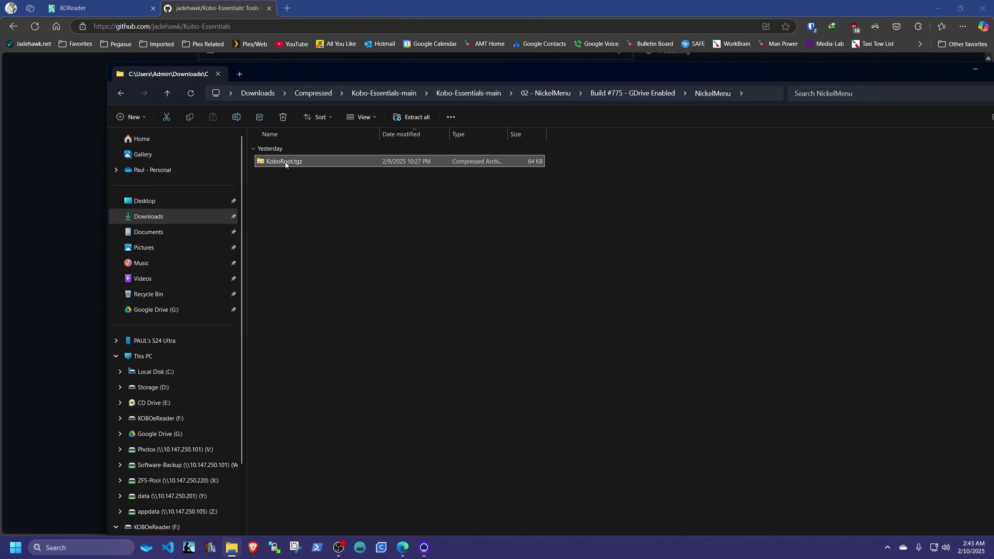
{"action": "key", "text": "shift+F10"}
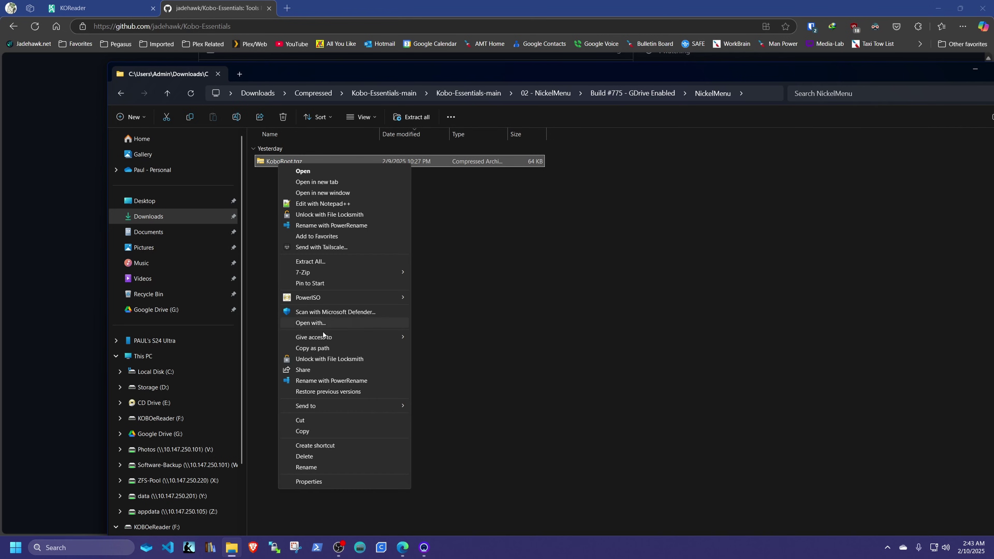
{"action": "left_click", "coordinate": [301, 432]}
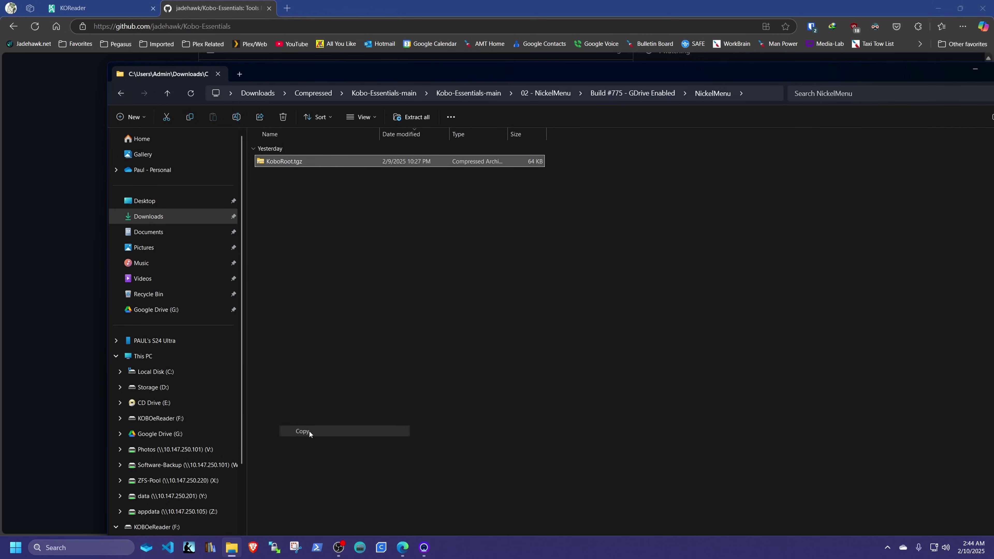
Step: Open F:\.kobo on the KOBOeReader drive and paste KoboRoot.tgz (64 KB) into it
{"action": "left_click", "coordinate": [164, 418]}
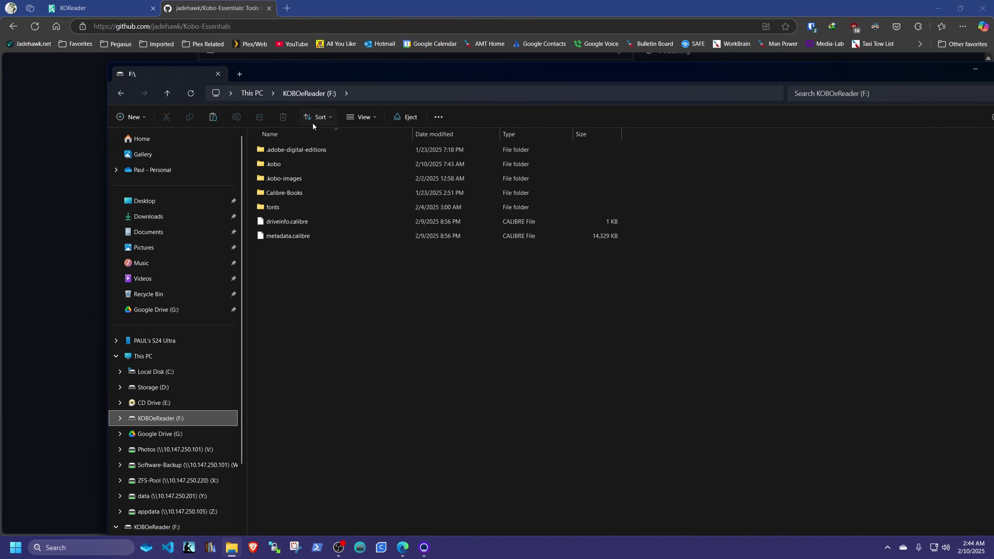
{"action": "left_click", "coordinate": [322, 259]}
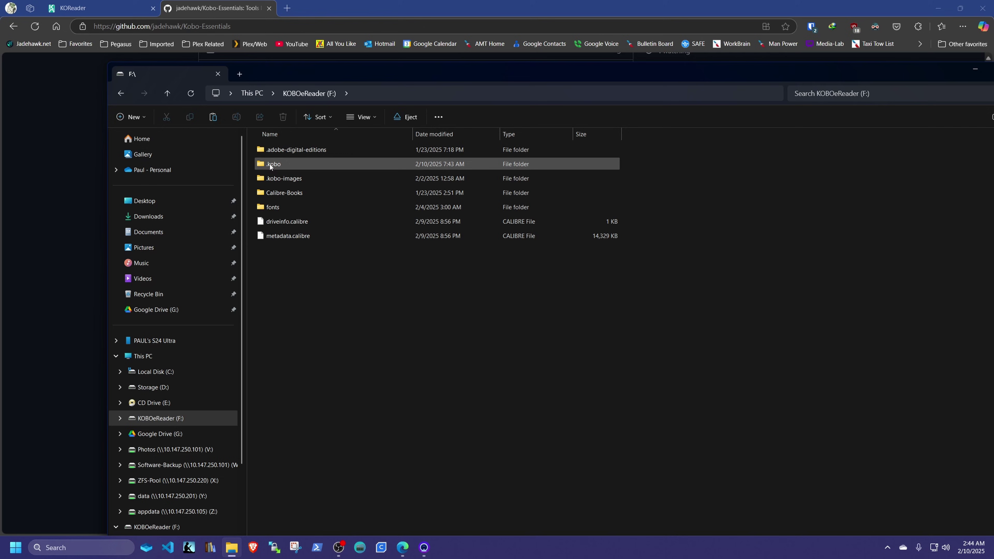
{"action": "double_click", "coordinate": [276, 164]}
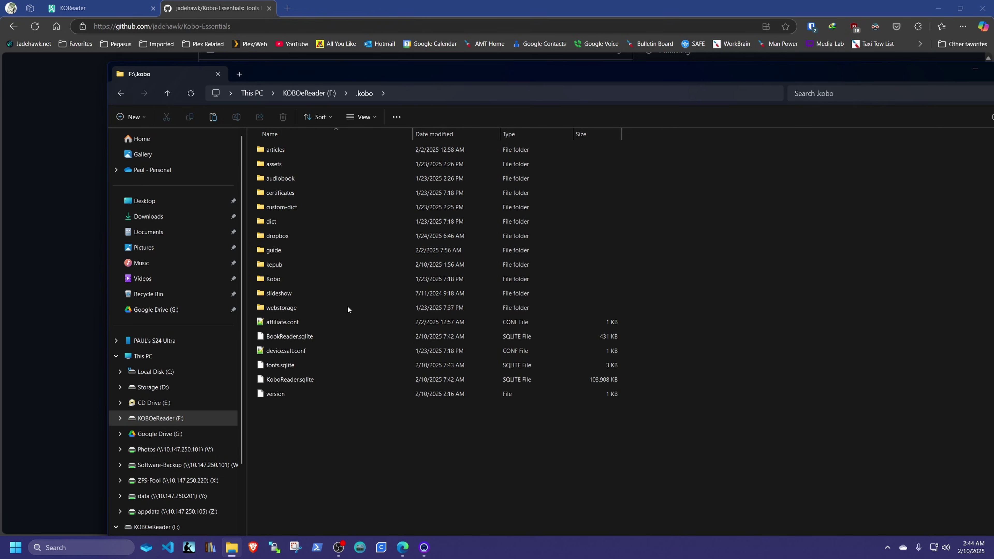
{"action": "right_click", "coordinate": [337, 455]}
{"action": "left_click", "coordinate": [372, 348]}
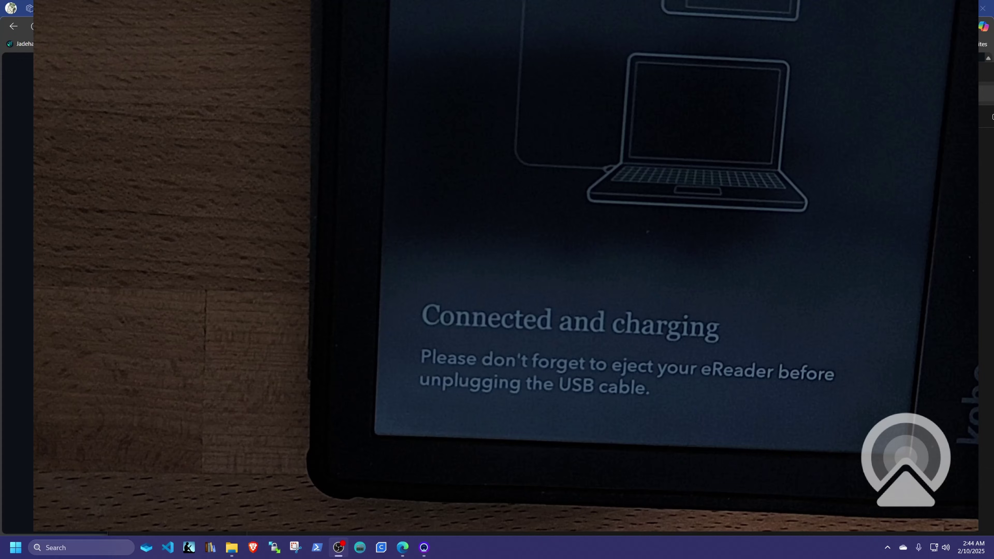
Step: Switch between open windows while the Kobo installs NickelMenu and reconnects over USB
{"action": "key", "text": "alt+Tab"}
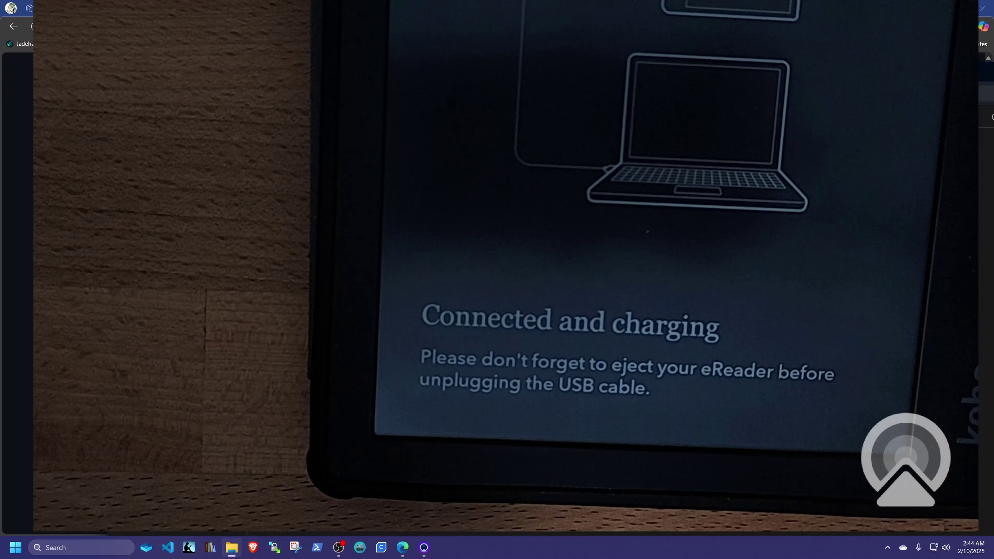
{"action": "key", "text": "alt+Tab"}
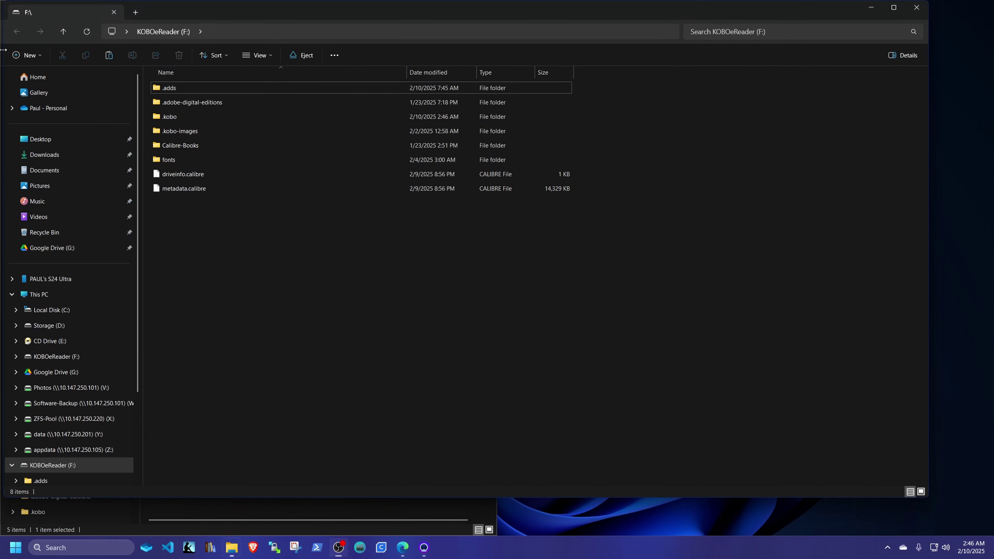
Step: Resize the drive window to sit beside the other, then open F:\.adds\nm with its single doc file
{"action": "left_click_drag", "start_coordinate": [4, 52], "coordinate": [498, 95]}
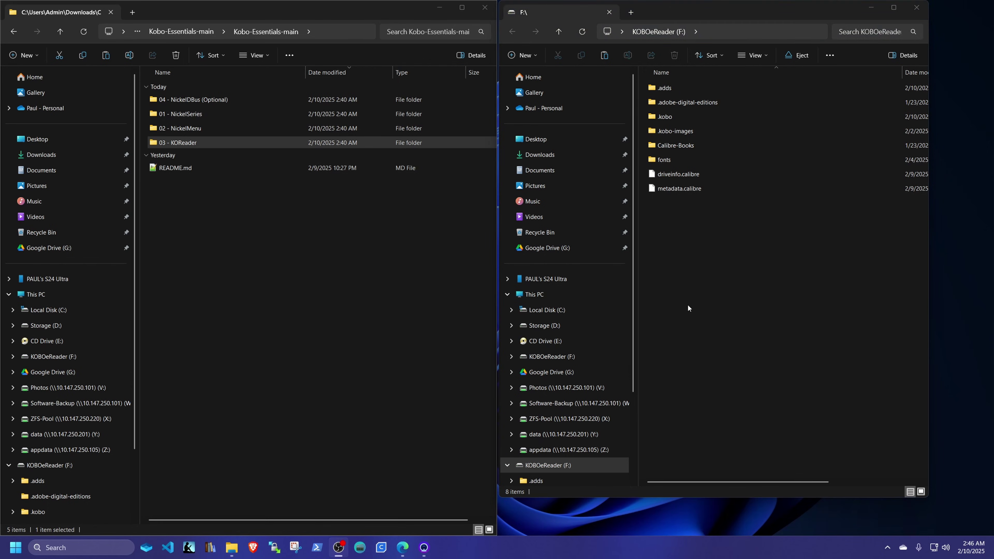
{"action": "double_click", "coordinate": [665, 89]}
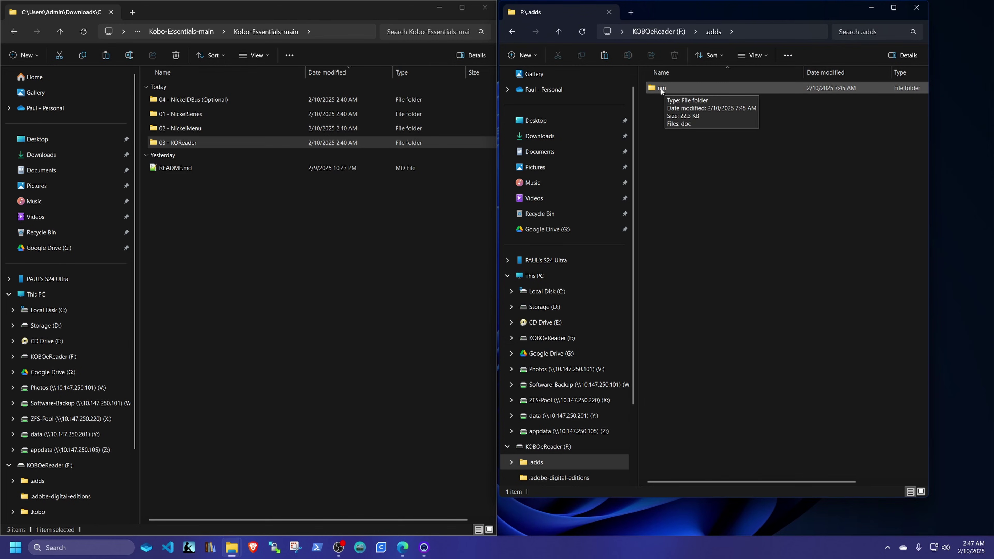
{"action": "double_click", "coordinate": [661, 89]}
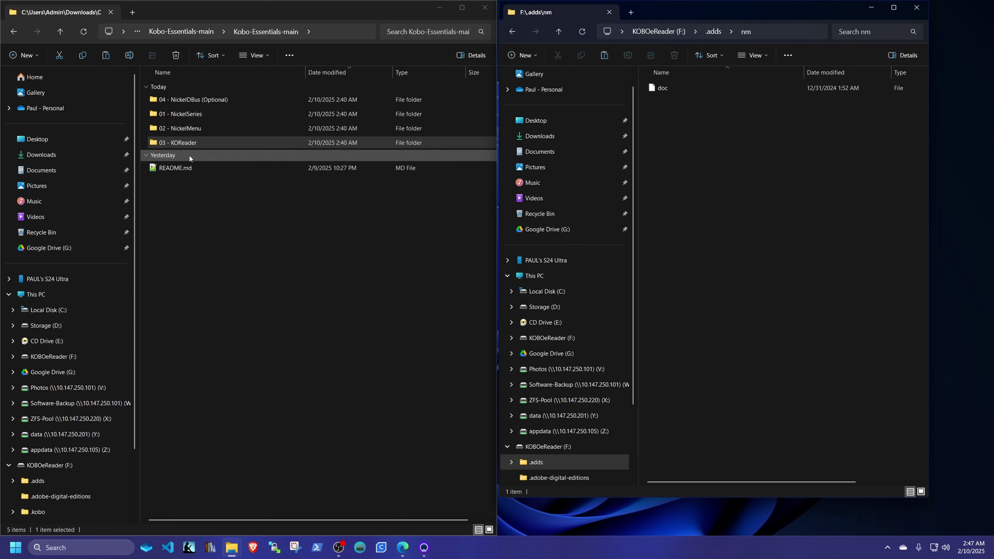
Step: Open the 02 - NickelMenu folder inside the downloaded Kobo-Essentials-main folder
{"action": "left_click", "coordinate": [205, 221]}
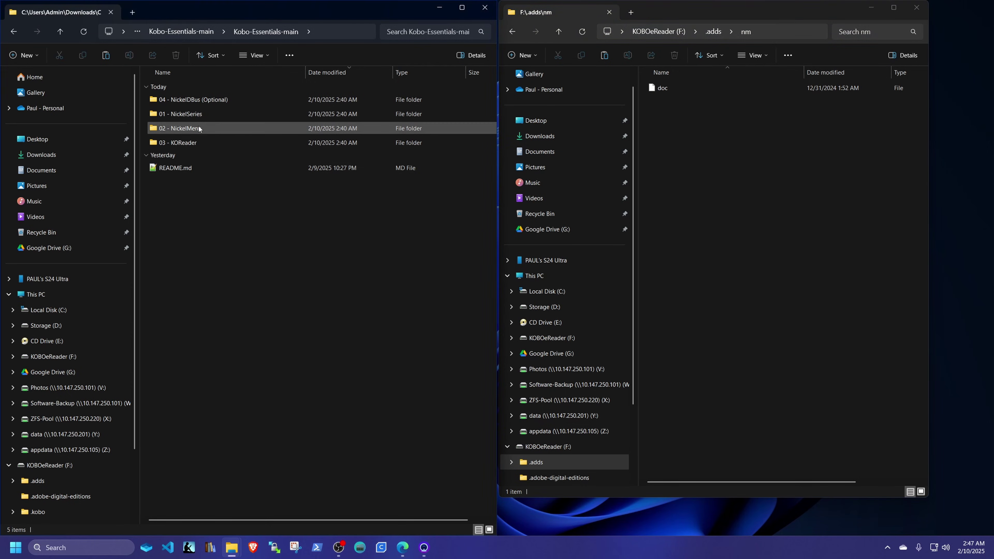
{"action": "left_click", "coordinate": [173, 133]}
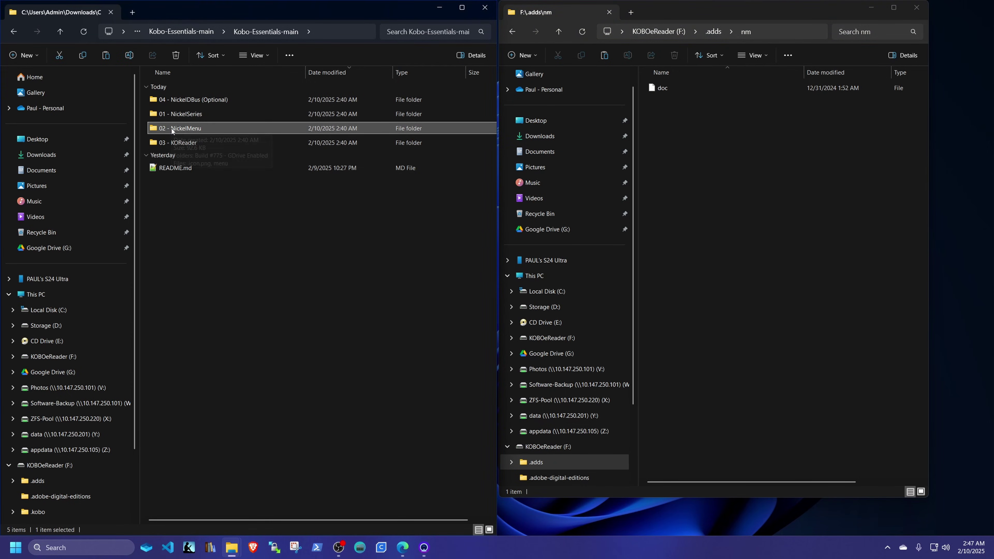
{"action": "double_click", "coordinate": [172, 128]}
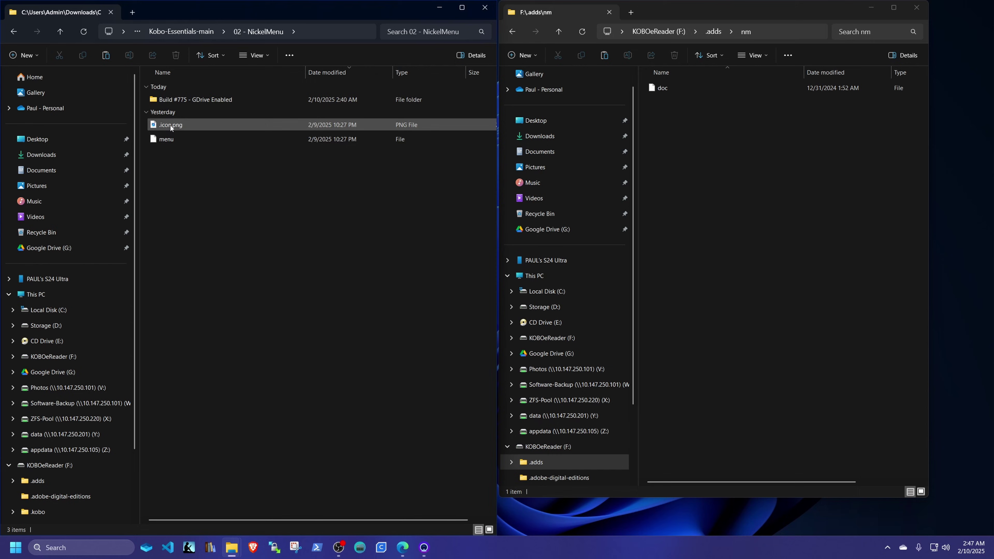
Step: Copy .icon.png and menu from 02 - NickelMenu into the Kobo's F:\.adds\nm folder
{"action": "left_click", "coordinate": [170, 125]}
{"action": "left_click", "coordinate": [167, 141]}
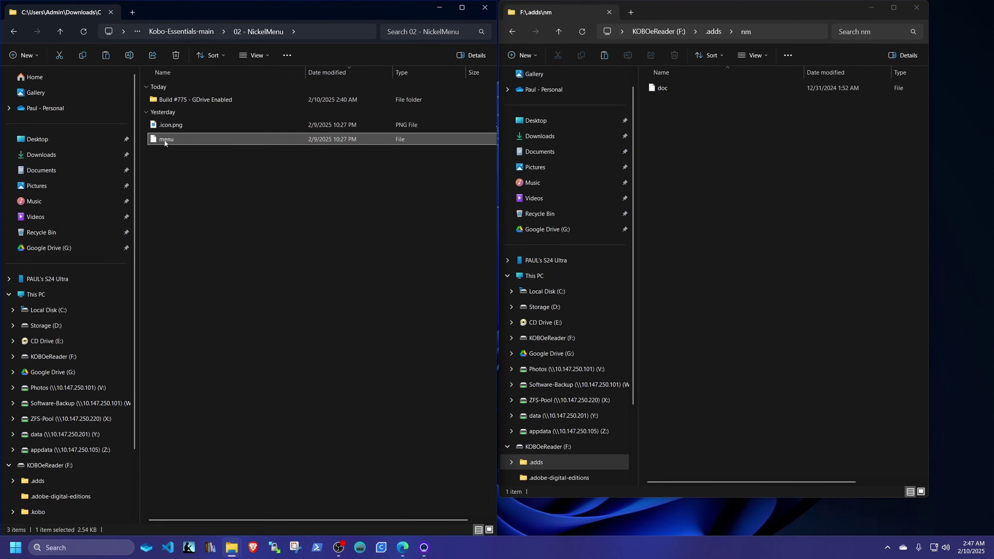
{"action": "left_click", "coordinate": [206, 170]}
{"action": "left_click_drag", "start_coordinate": [205, 172], "coordinate": [707, 173]}
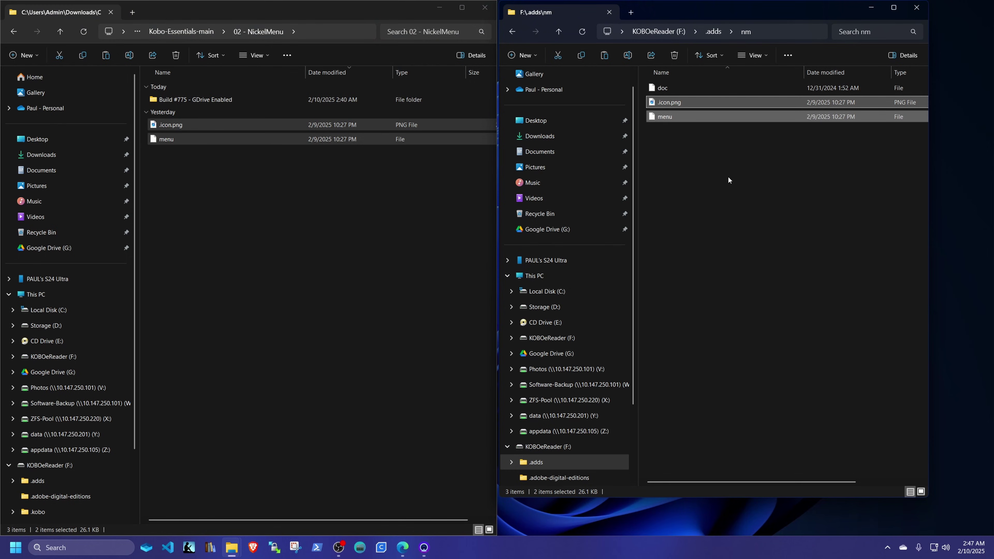
{"action": "left_click", "coordinate": [688, 166]}
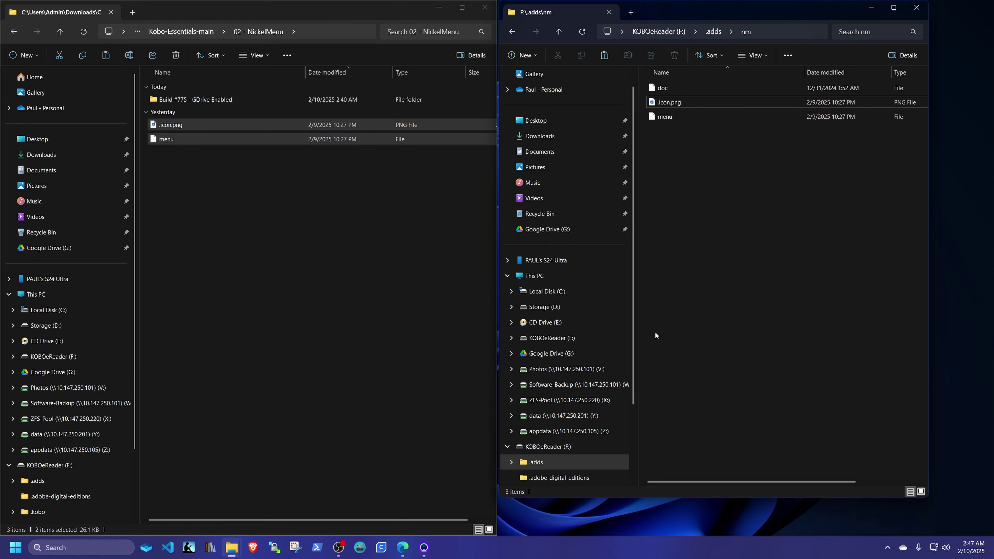
{"action": "right_click", "coordinate": [555, 342]}
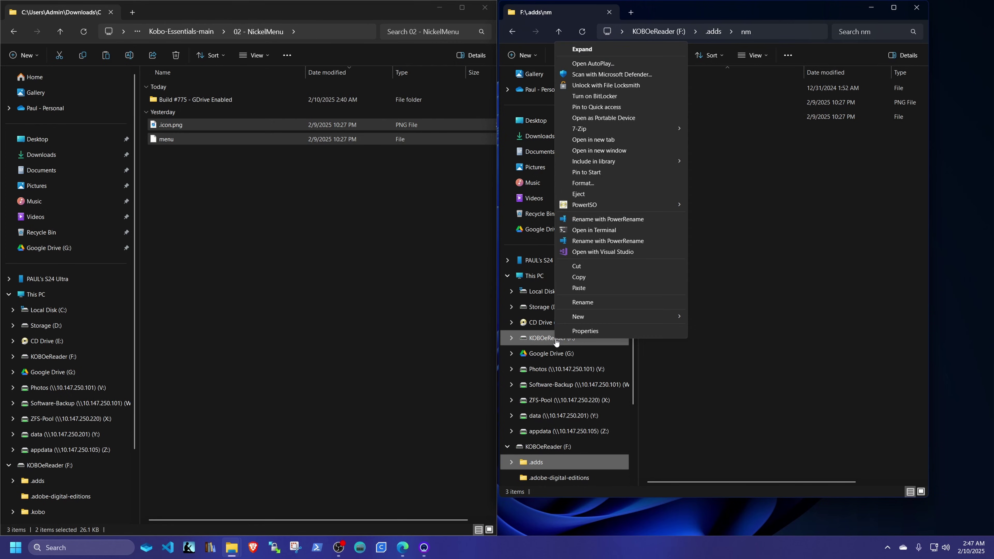
Step: Eject the KOBOeReader (F:) drive via its context menu
{"action": "left_click", "coordinate": [587, 195]}
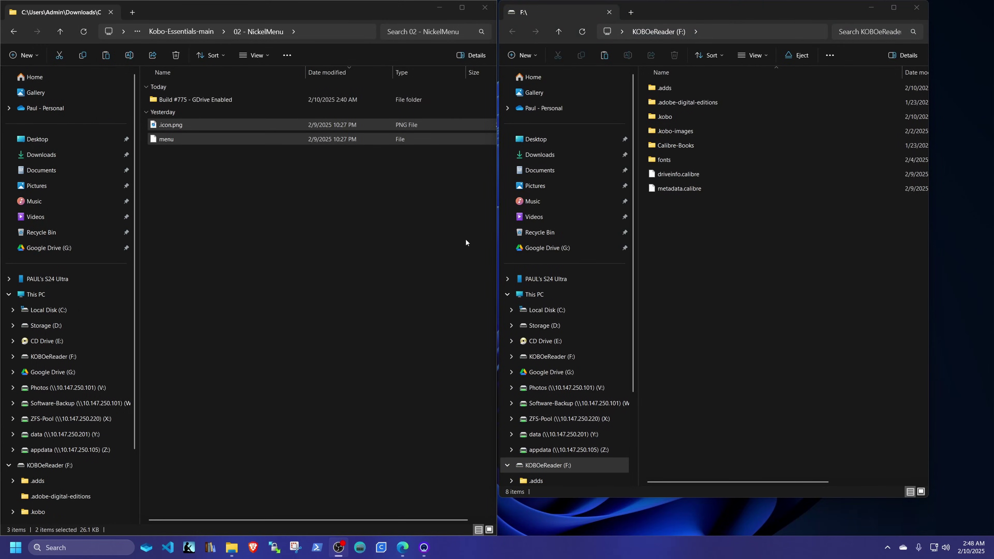
Step: Extract koreader-kobo-v2024.11.zip in 03 - KOReader to the suggested koreader-kobo-v2024.11 folder
{"action": "left_click", "coordinate": [323, 195]}
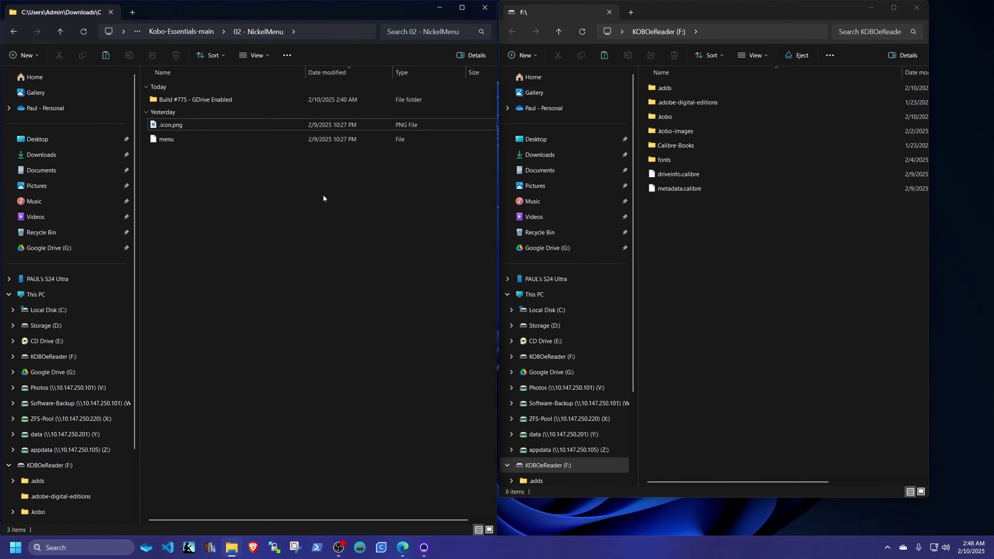
{"action": "left_click", "coordinate": [175, 34]}
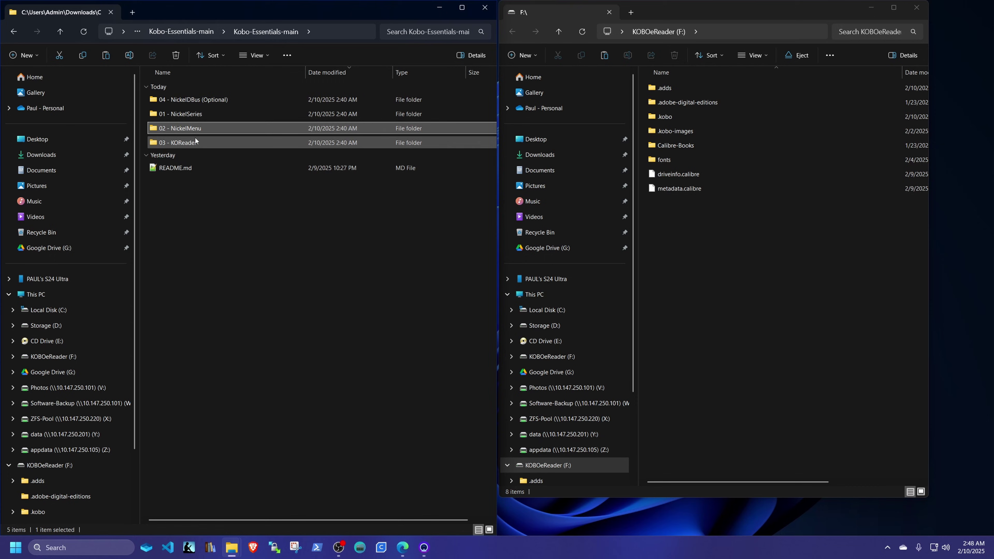
{"action": "double_click", "coordinate": [181, 144]}
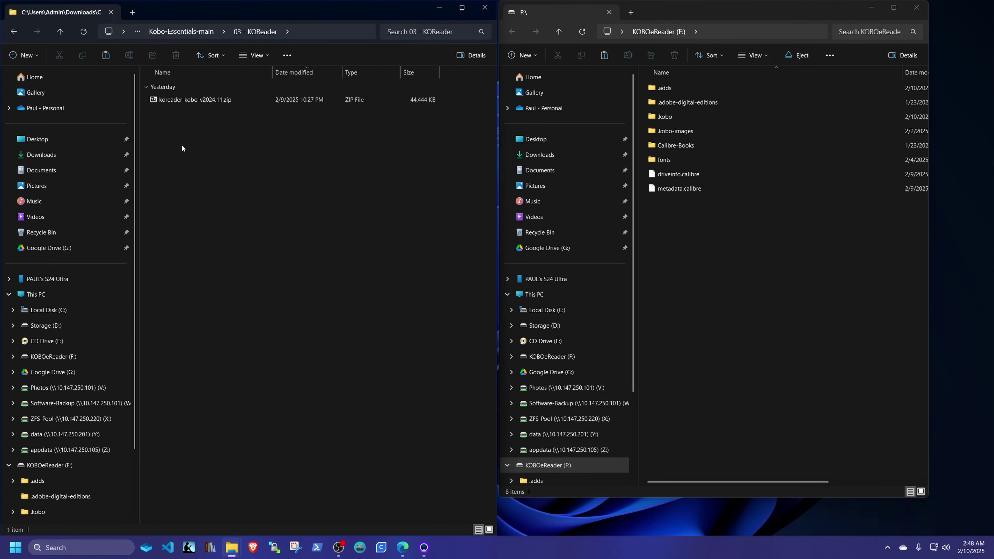
{"action": "right_click", "coordinate": [192, 100]}
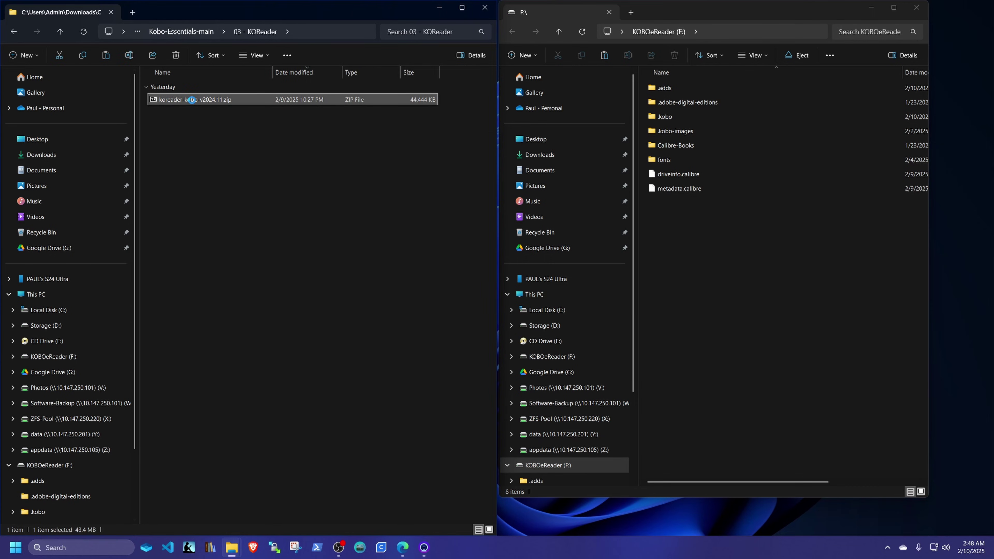
{"action": "left_click", "coordinate": [234, 177]}
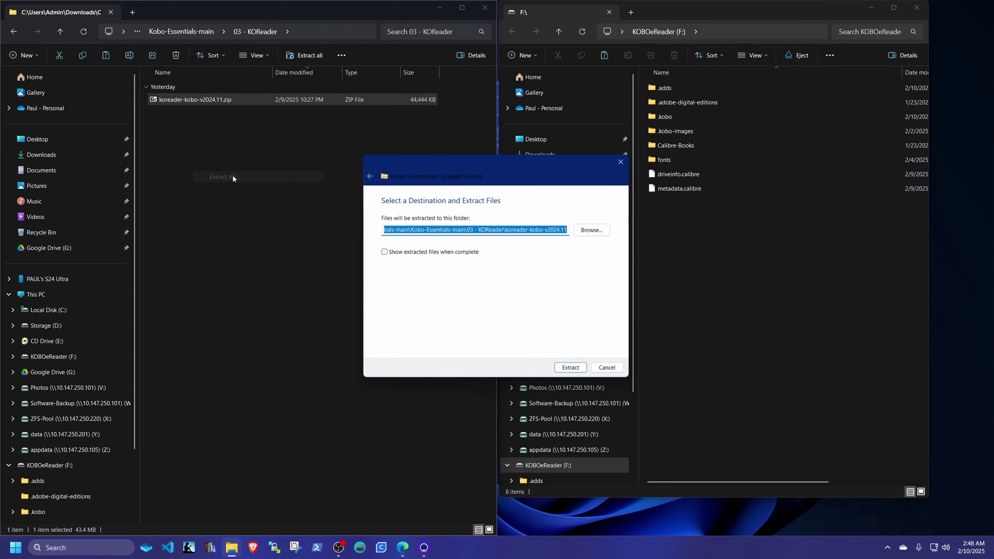
{"action": "left_click", "coordinate": [573, 370]}
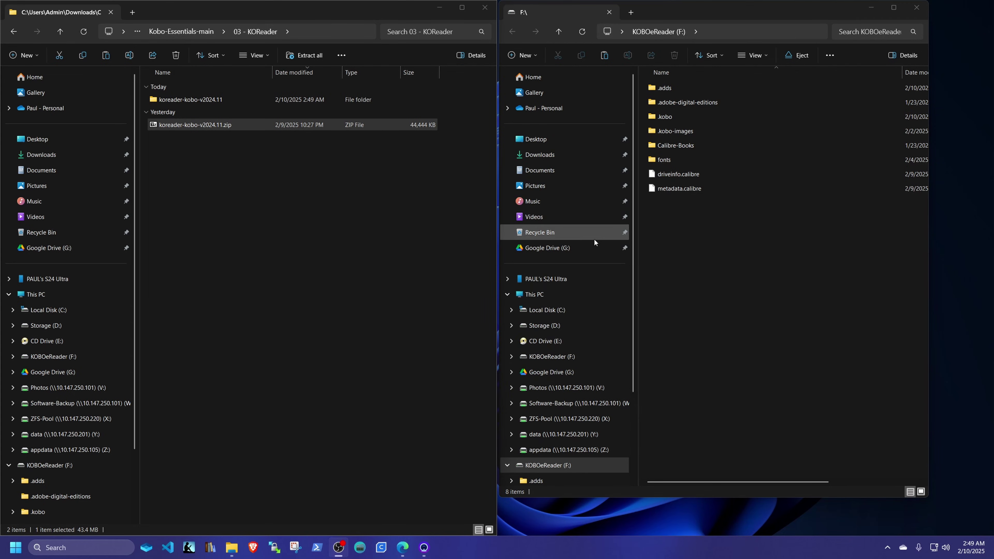
Step: Copy the koreader folder from koreader-kobo-v2024.11 into F:\.adds on the Kobo
{"action": "double_click", "coordinate": [184, 99]}
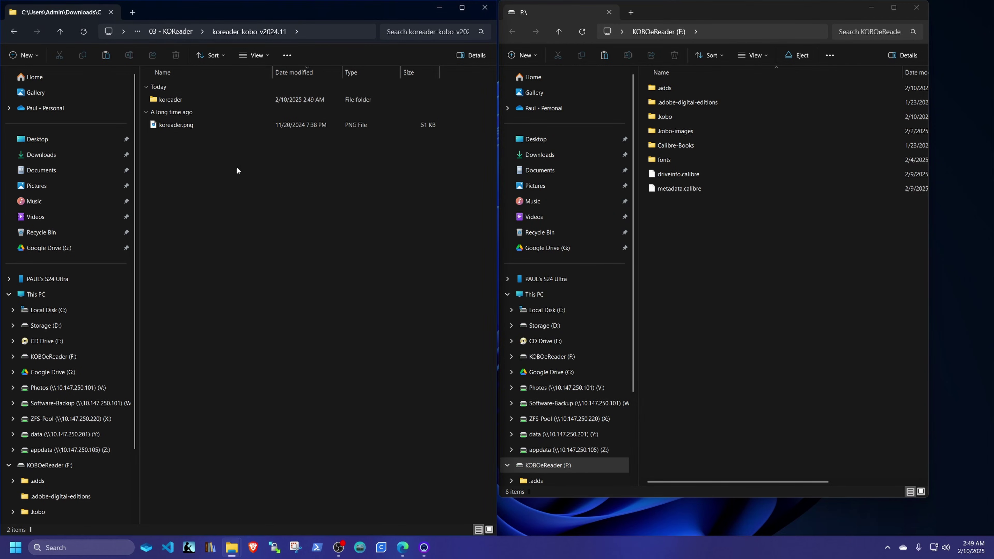
{"action": "left_click", "coordinate": [170, 99]}
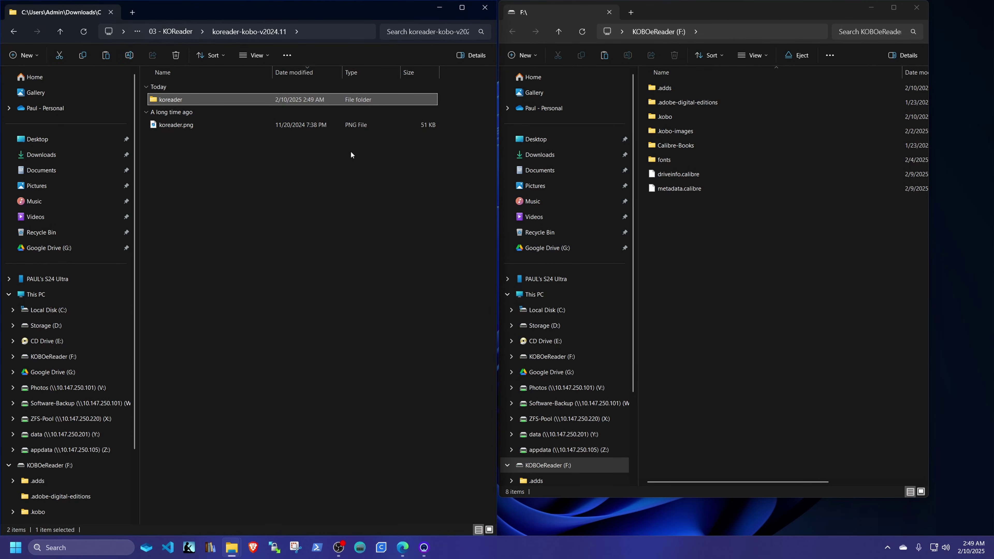
{"action": "left_click", "coordinate": [725, 229]}
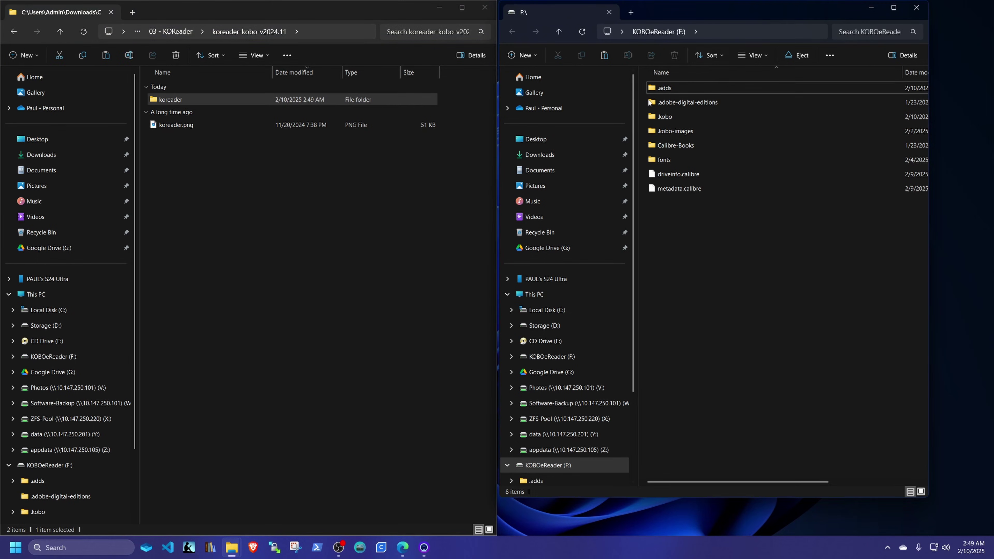
{"action": "double_click", "coordinate": [665, 89]}
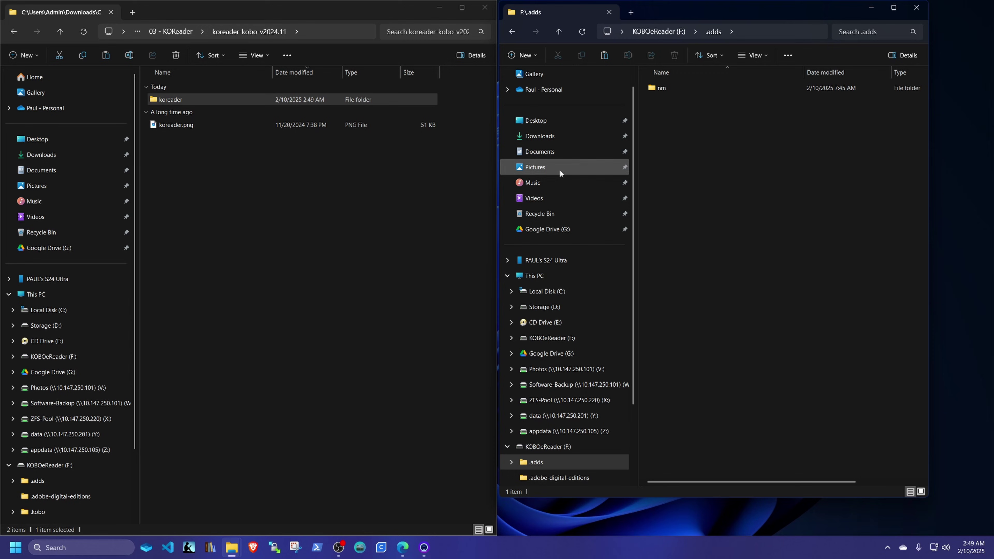
{"action": "left_click", "coordinate": [166, 101]}
{"action": "left_click_drag", "start_coordinate": [166, 100], "coordinate": [669, 142]}
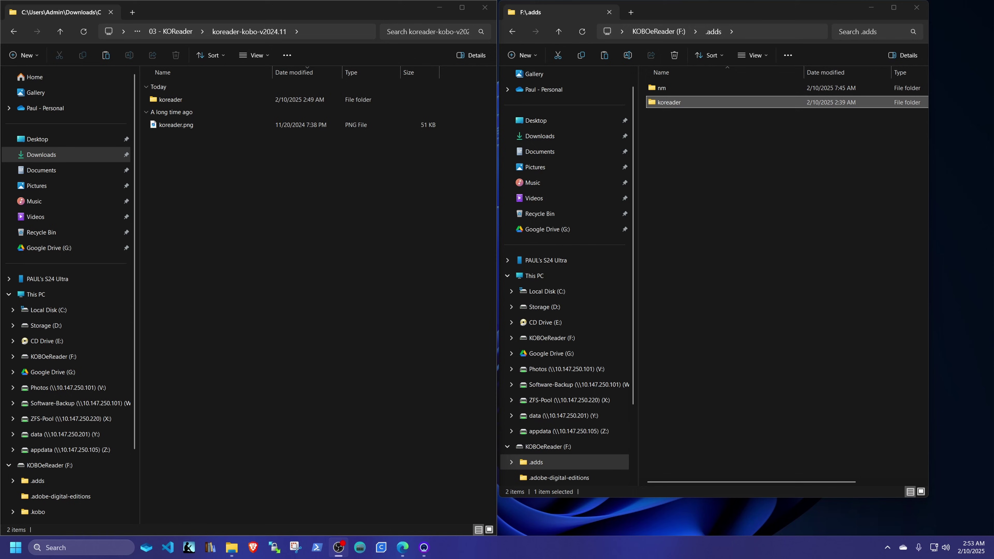
Step: Eject KOBOeReader (F:) from the navigation pane so its window closes
{"action": "left_click", "coordinate": [555, 337]}
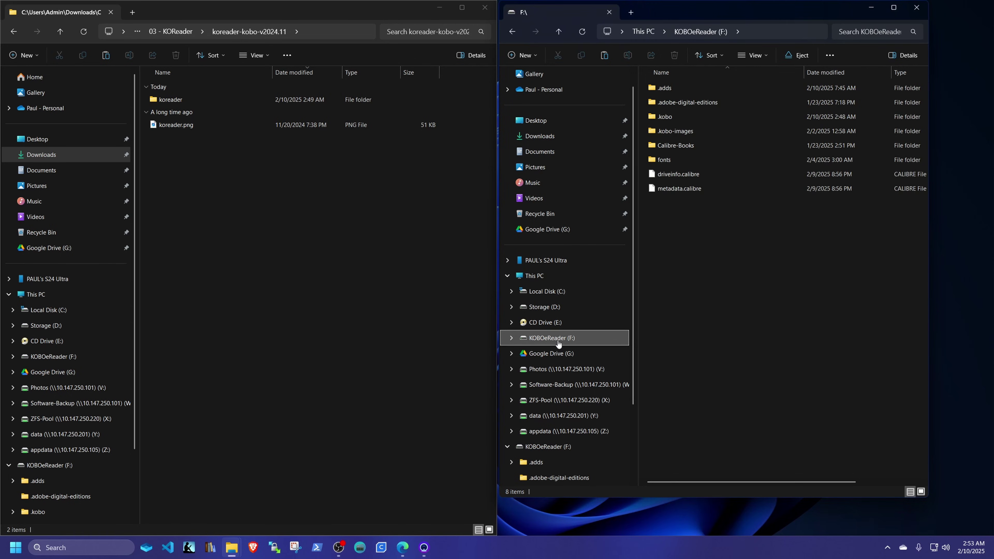
{"action": "right_click", "coordinate": [557, 338]}
{"action": "left_click", "coordinate": [586, 194]}
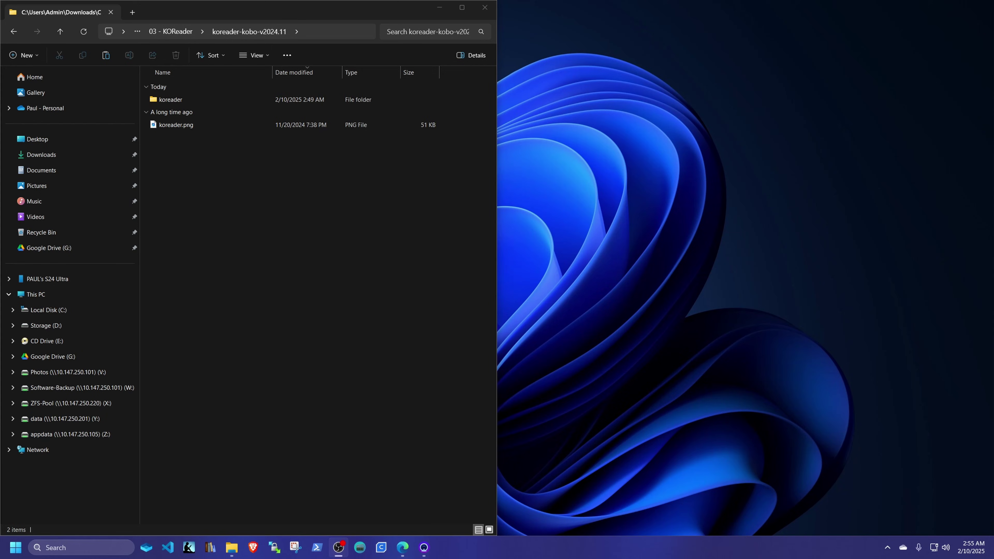
Step: Go up two levels from koreader-kobo-v2024.11 back to Kobo-Essentials-main
{"action": "left_click", "coordinate": [167, 34]}
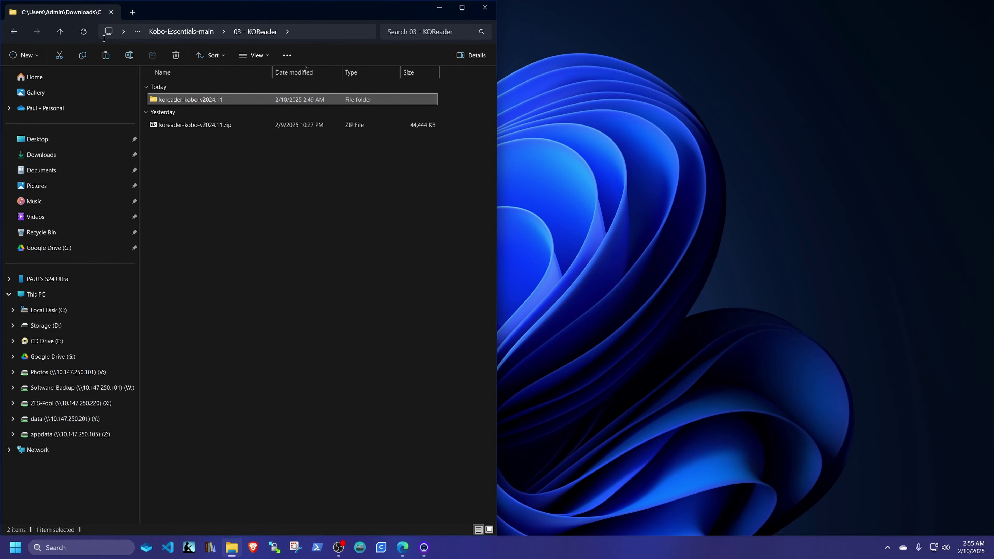
{"action": "left_click", "coordinate": [60, 34]}
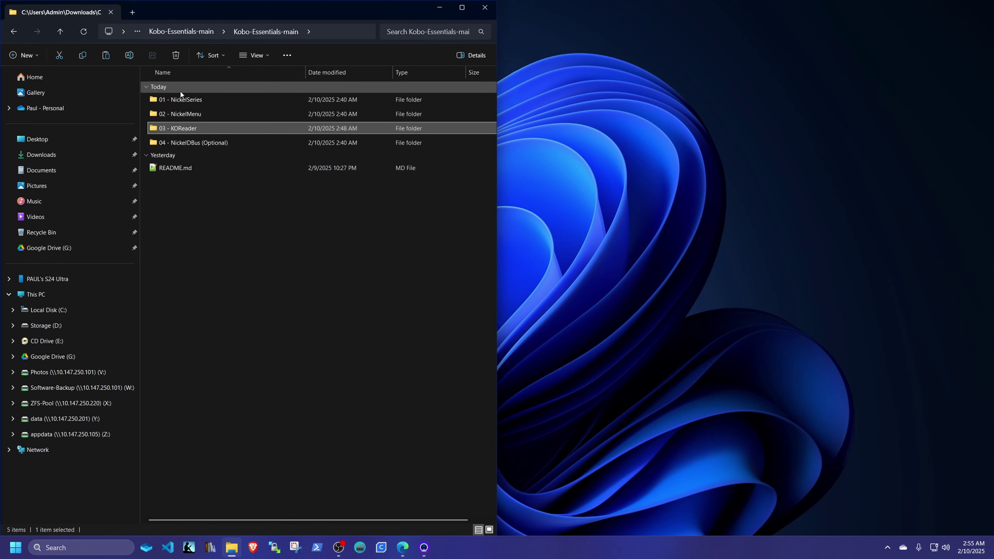
{"action": "left_click", "coordinate": [194, 100]}
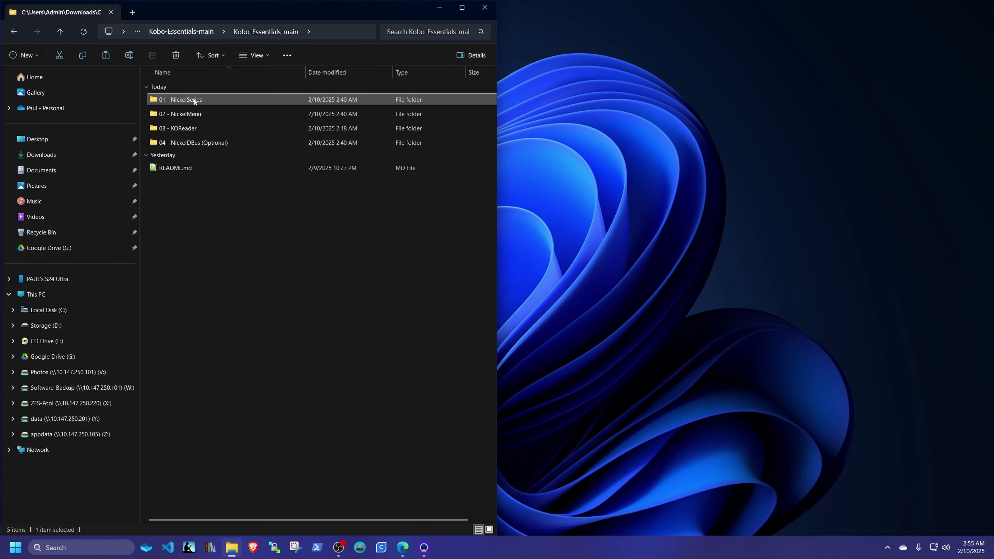
{"action": "left_click", "coordinate": [207, 205]}
{"action": "mouse_move", "coordinate": [186, 99]}
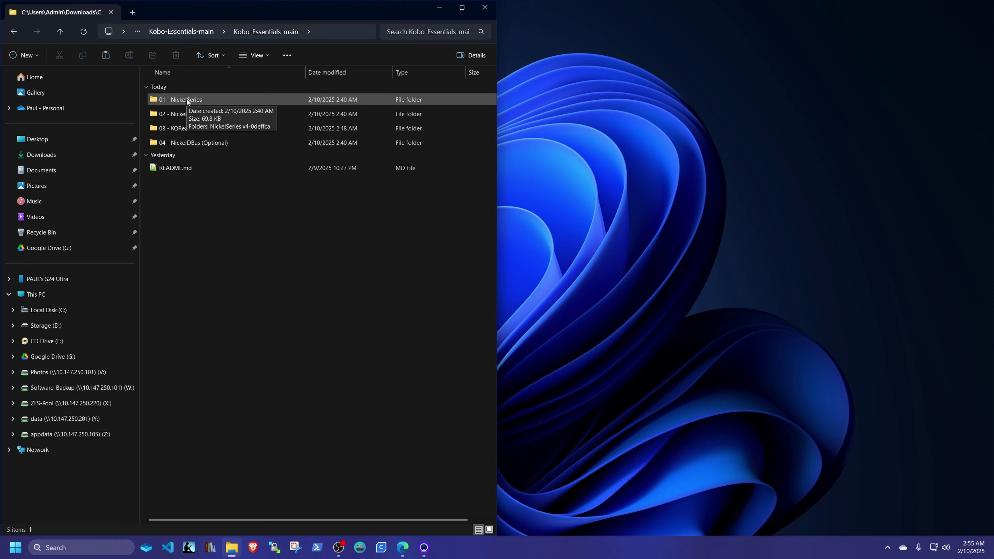